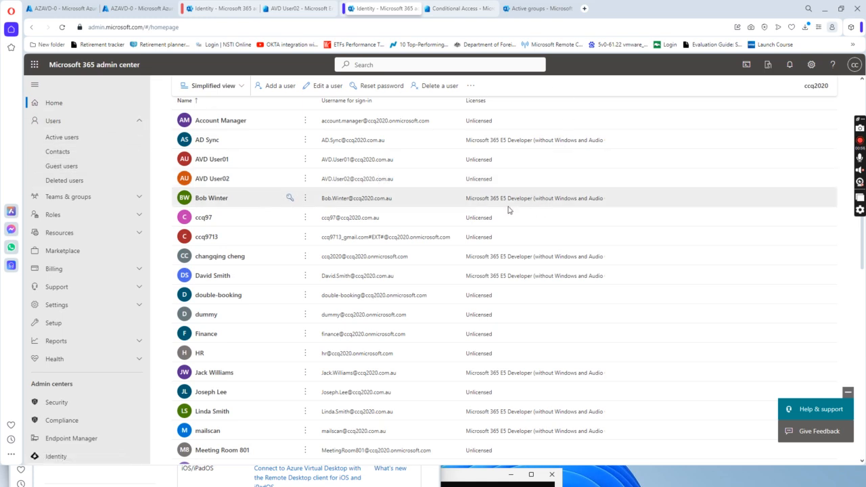
# Search the Active teams & groups list for 'avd'.
pyautogui.click(80, 202)
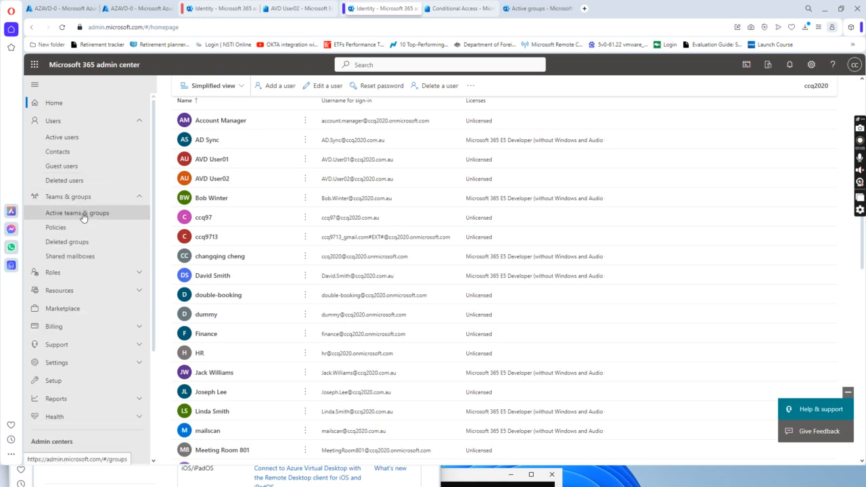
pyautogui.click(82, 214)
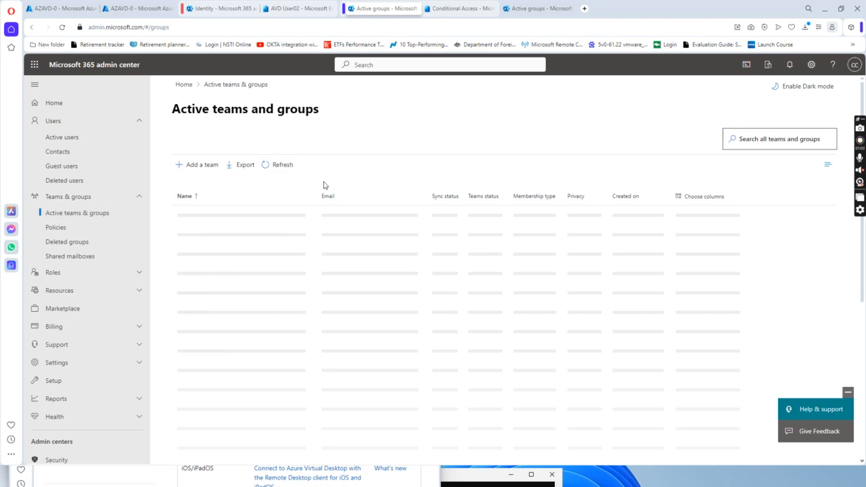
pyautogui.click(757, 177)
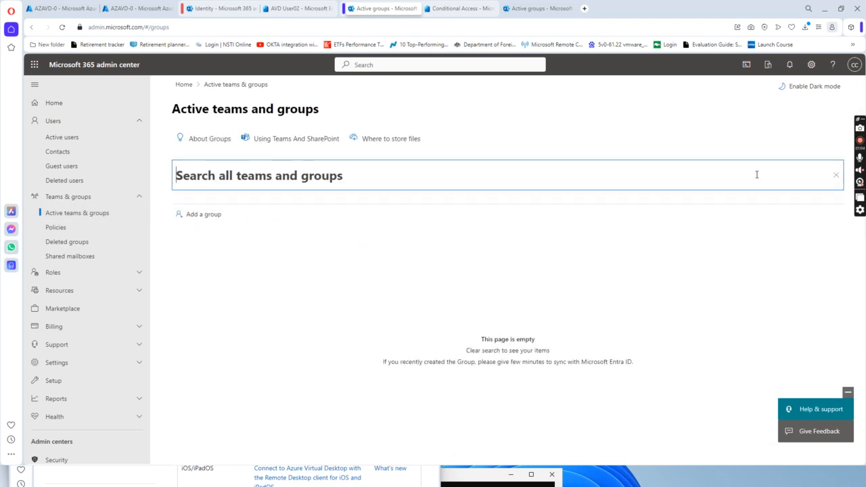
pyautogui.write('avd')
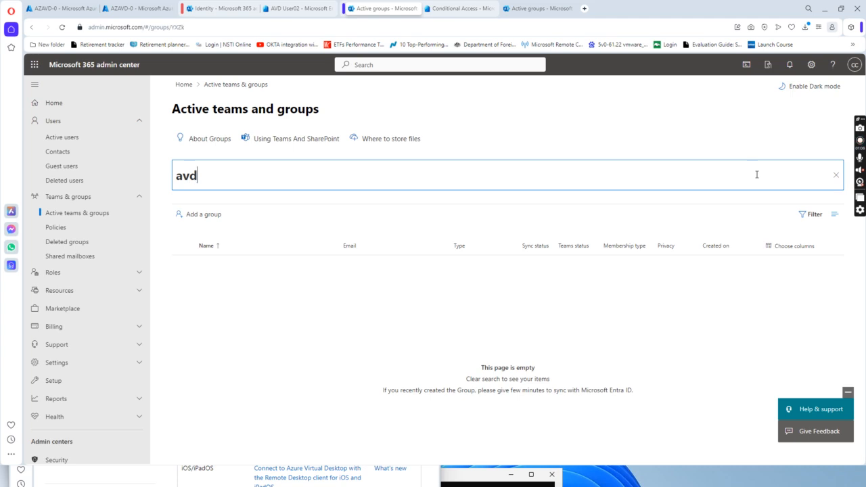
pyautogui.press('Return')
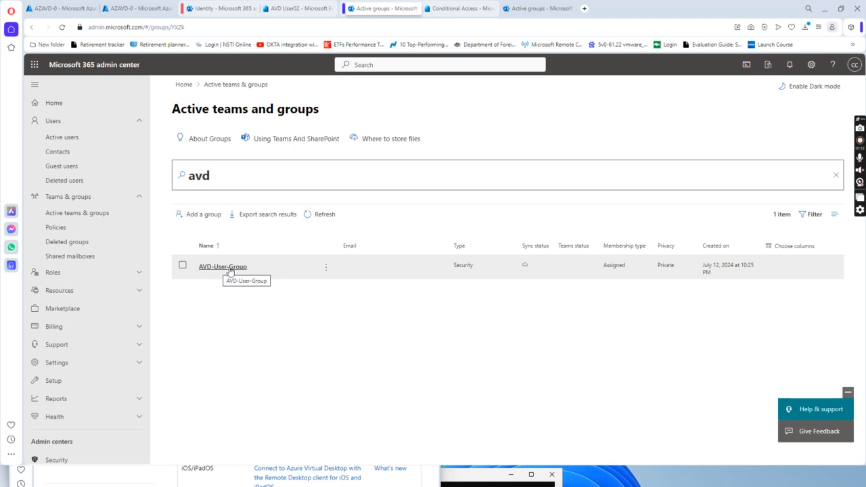
# Open AVD-User-Group, confirm its two members, and close the details panel.
pyautogui.click(231, 271)
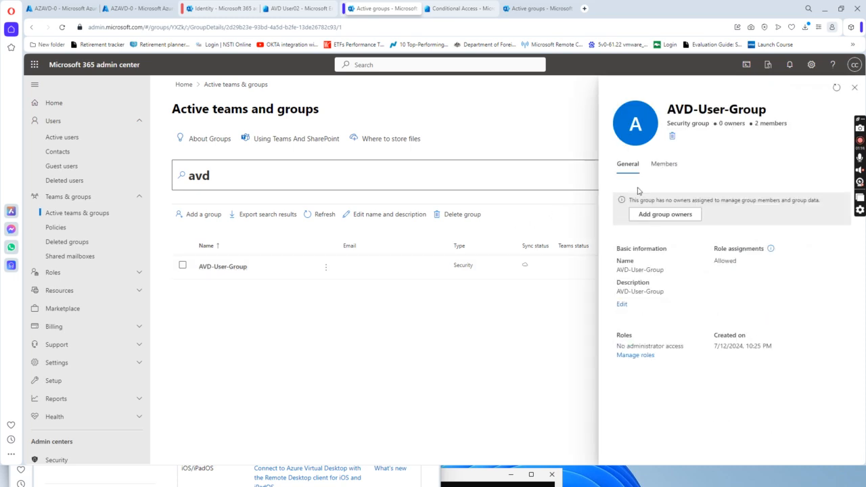
pyautogui.click(664, 165)
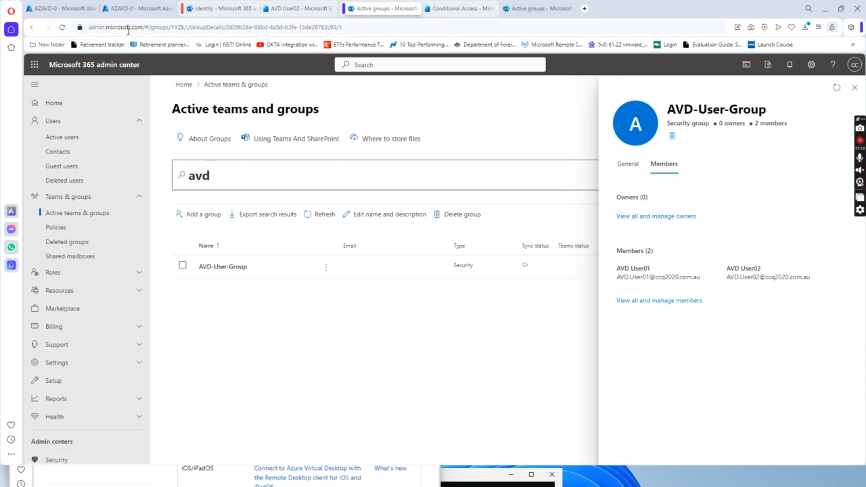
pyautogui.click(857, 90)
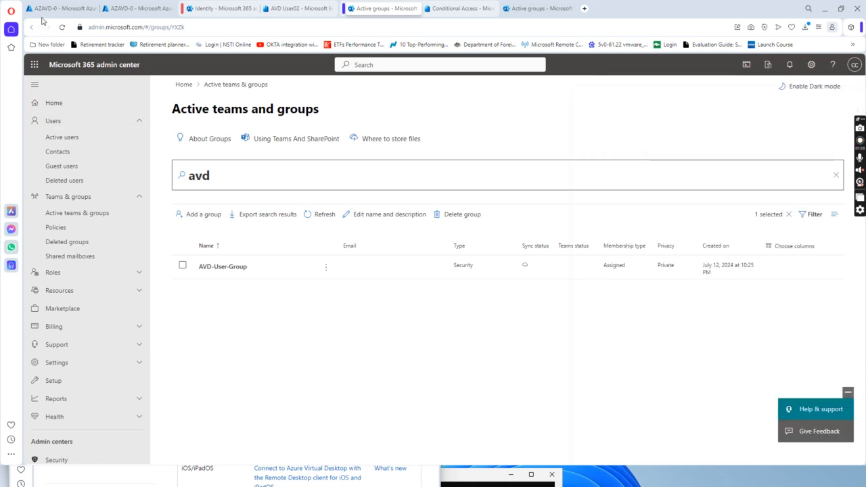
pyautogui.click(245, 27)
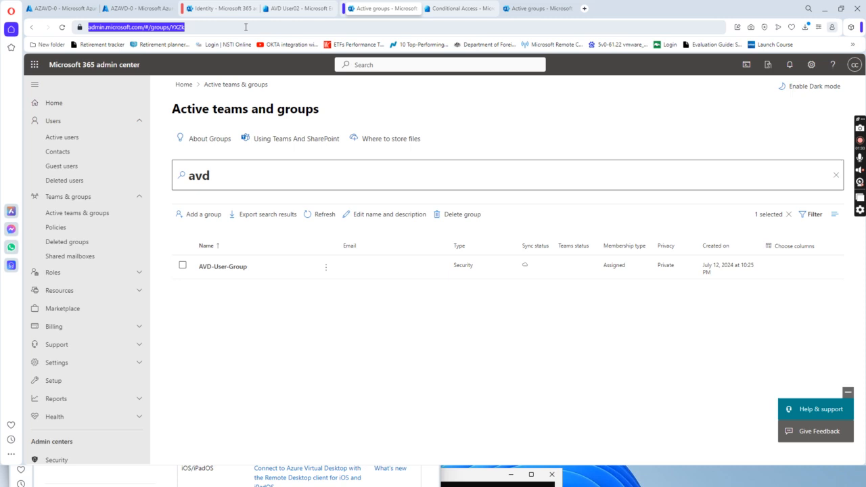
# In a new tab, open the Azure portal and show AVDnetwork's subnets, default and AVDsubnet.
pyautogui.click(585, 9)
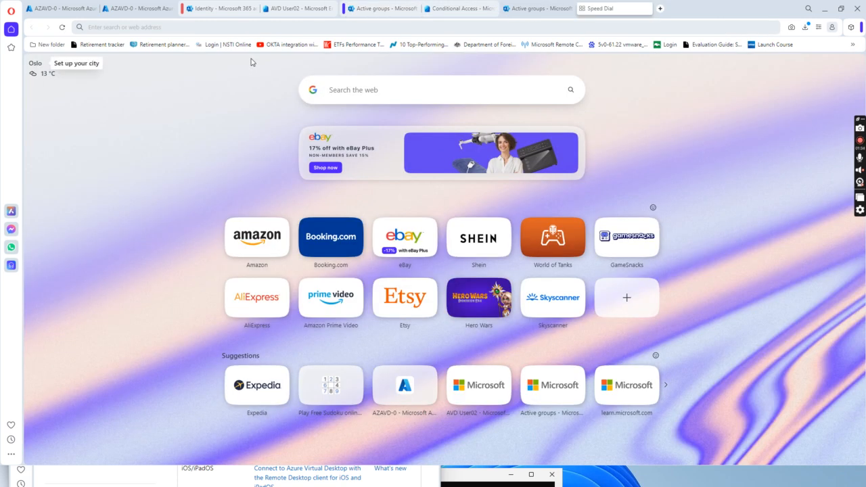
pyautogui.write('pro')
pyautogui.press('BackSpace')
pyautogui.press('BackSpace')
pyautogui.write('ort')
pyautogui.press('Return')
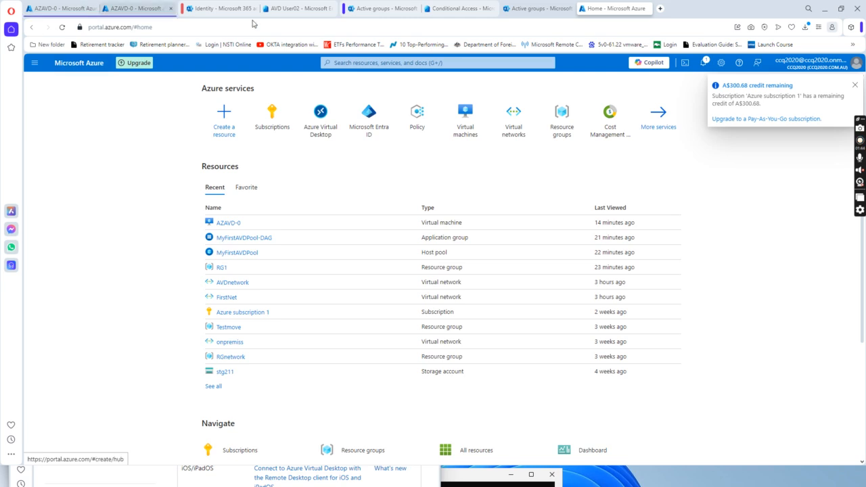
pyautogui.click(516, 127)
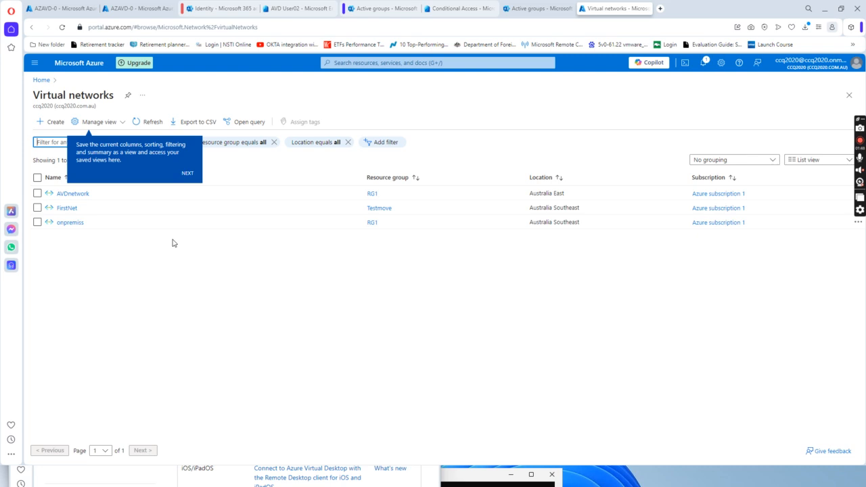
pyautogui.click(79, 196)
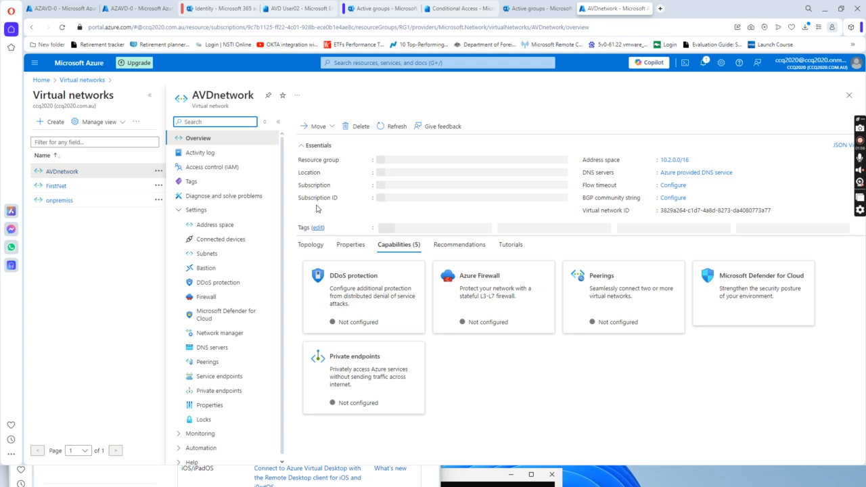
pyautogui.click(208, 256)
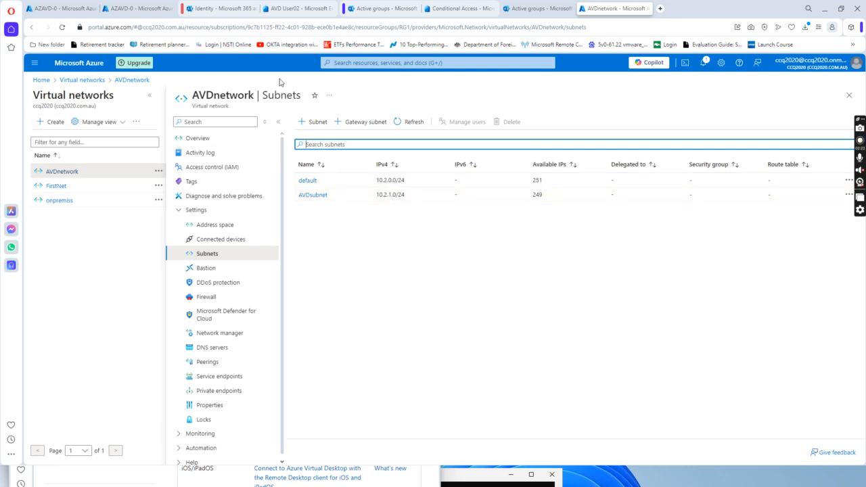
# Search the portal for 'azure virtual' and open the Azure Virtual Desktop service.
pyautogui.click(360, 63)
pyautogui.write('a')
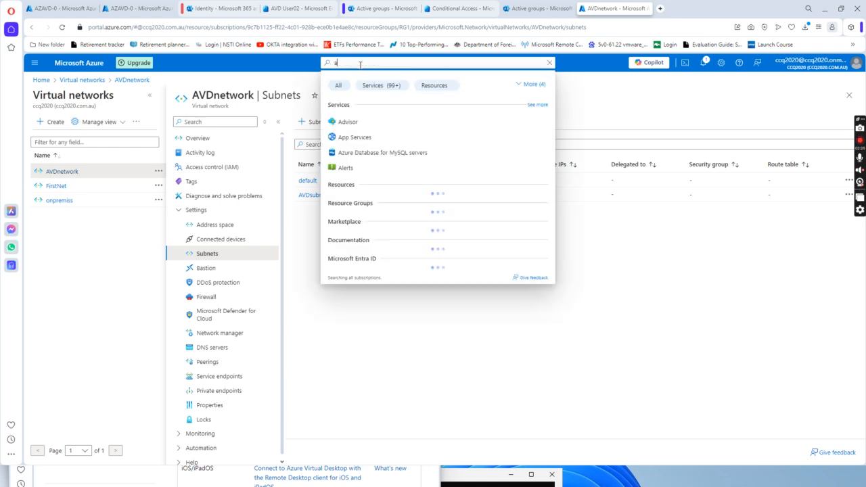
pyautogui.write('zu')
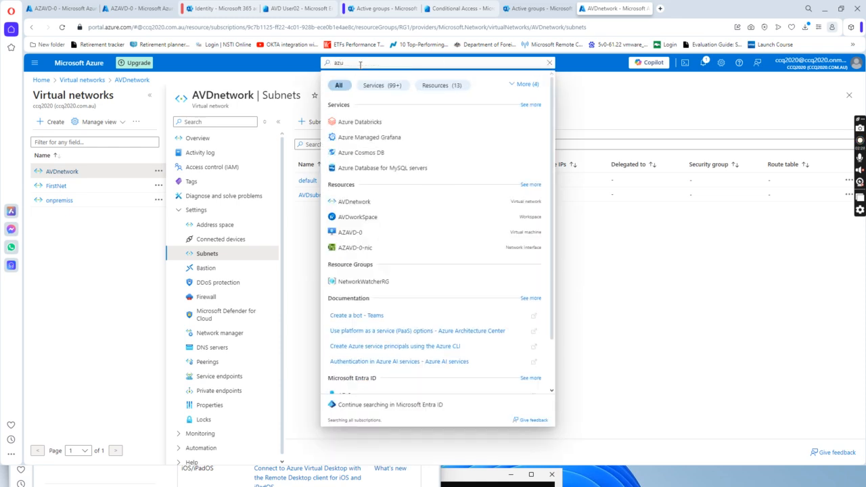
pyautogui.write('re vir')
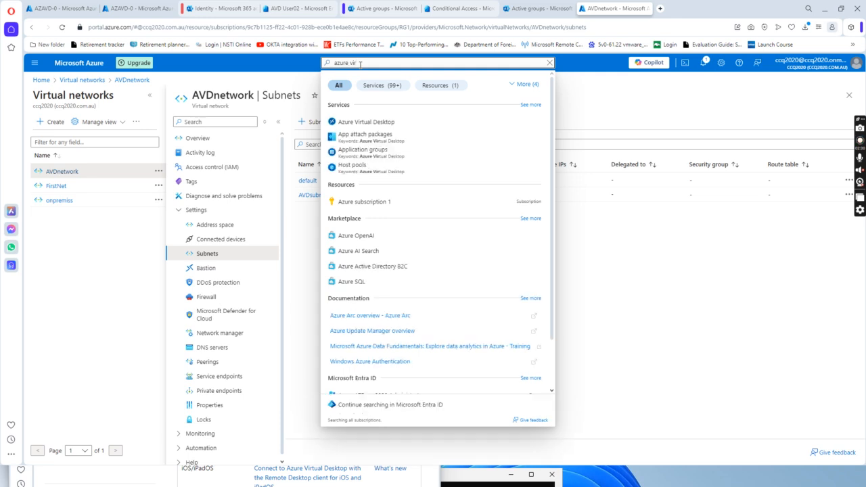
pyautogui.write('tual desk')
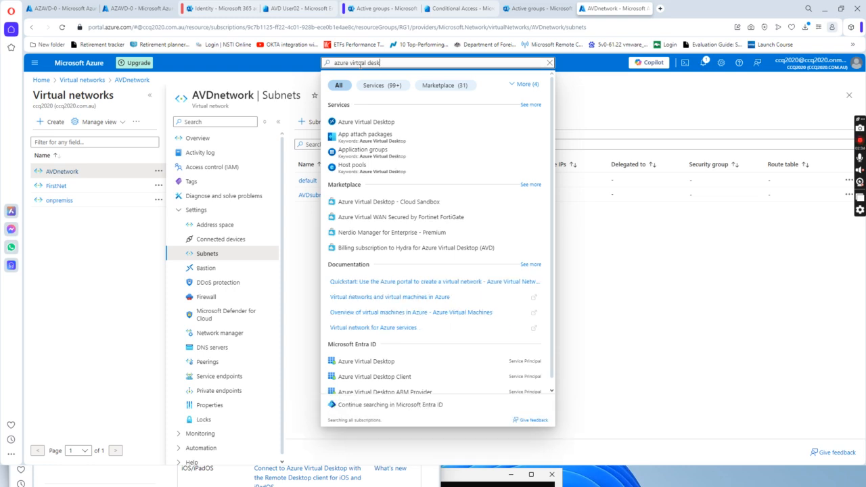
pyautogui.click(366, 122)
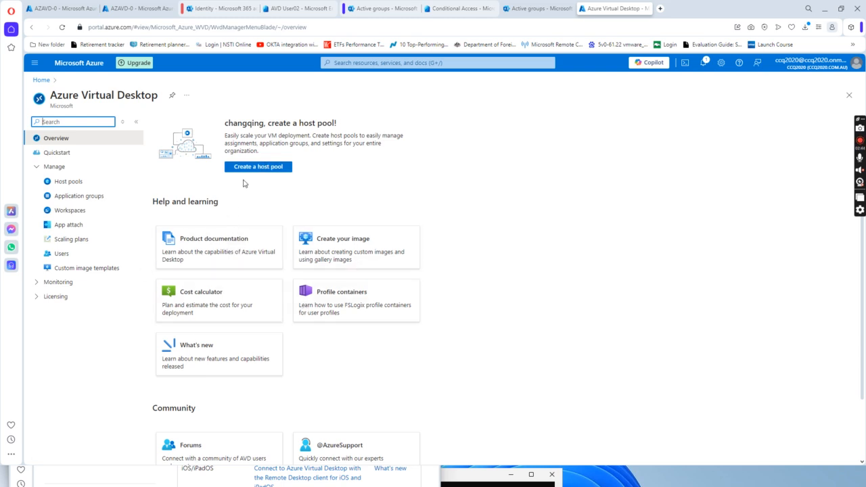
# Start a new host pool and place it in resource group RG1.
pyautogui.click(259, 170)
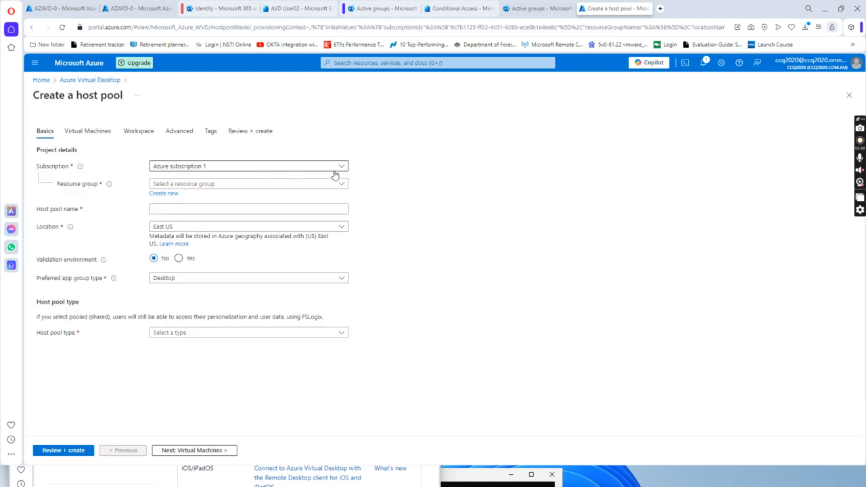
pyautogui.click(343, 169)
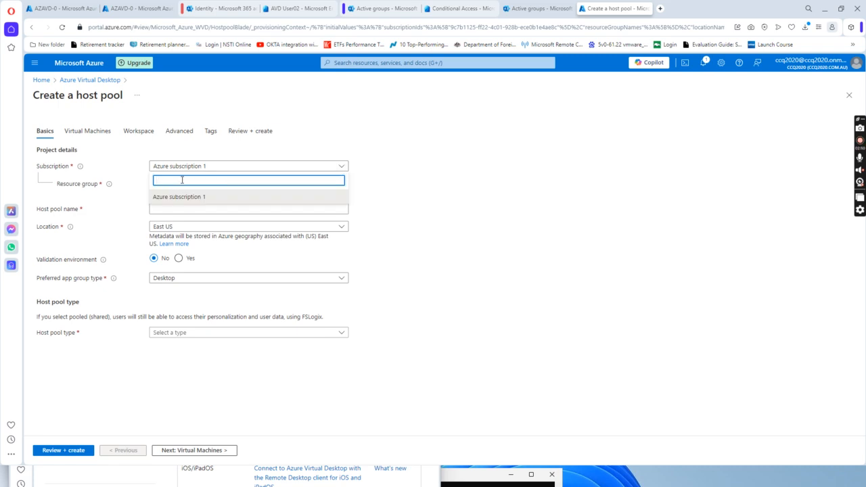
pyautogui.moveTo(179, 167); pyautogui.dragTo(182, 166)
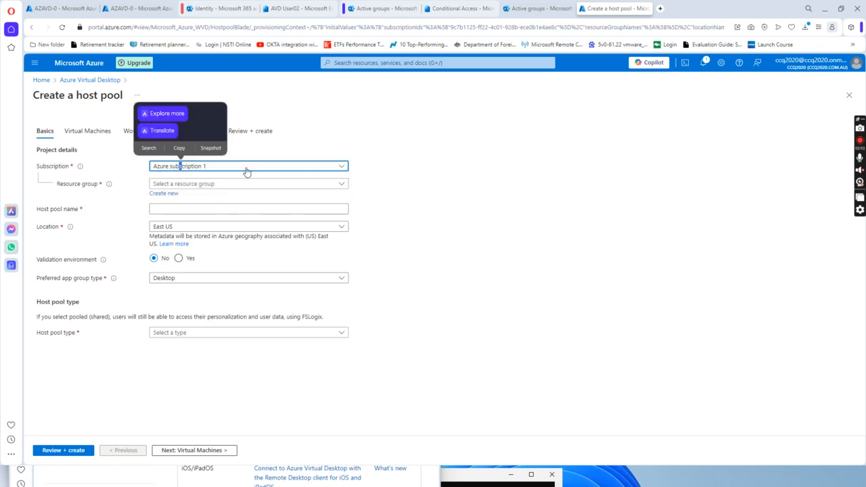
pyautogui.click(341, 187)
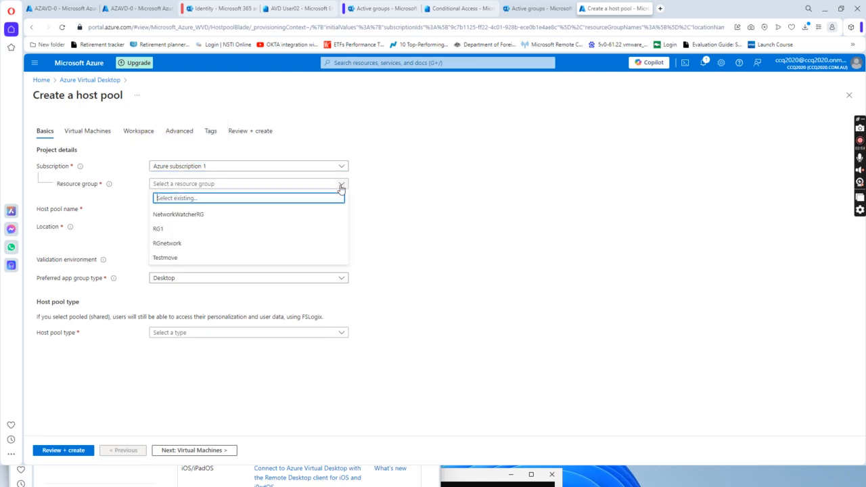
pyautogui.click(161, 230)
# Name the host pool Mysecondavdpool, with location Australia East and host pool type Personal.
pyautogui.click(173, 210)
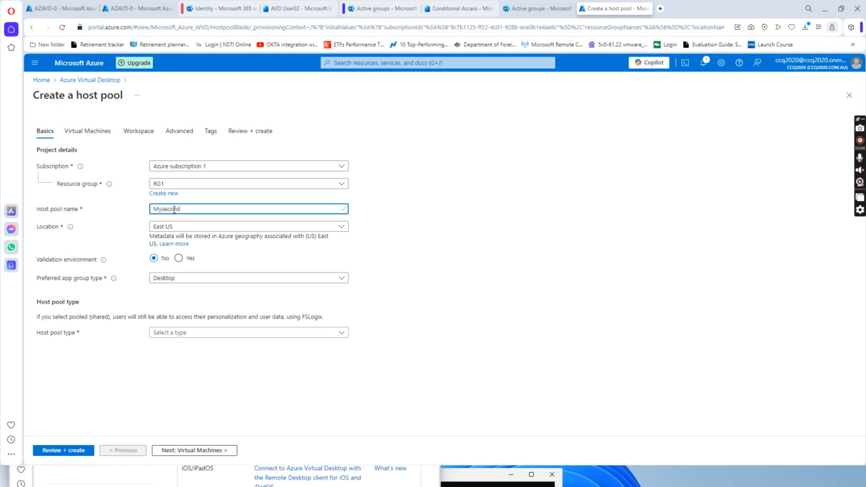
pyautogui.write('vcd')
pyautogui.click(342, 226)
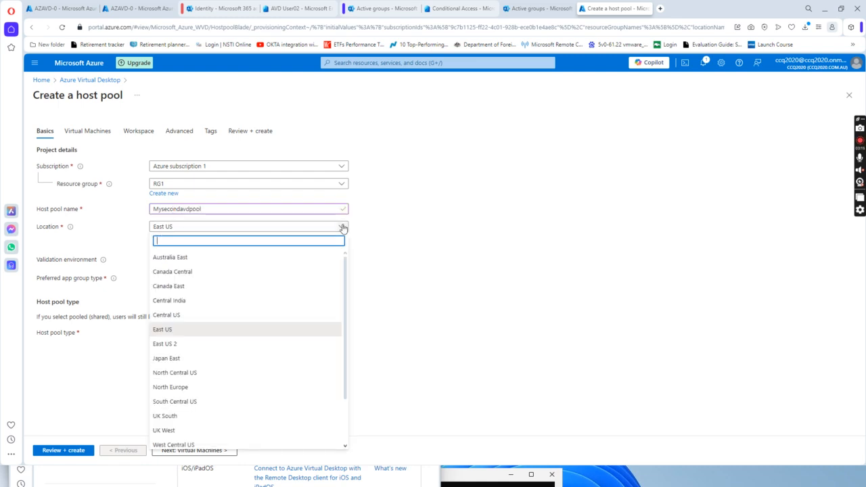
pyautogui.click(183, 257)
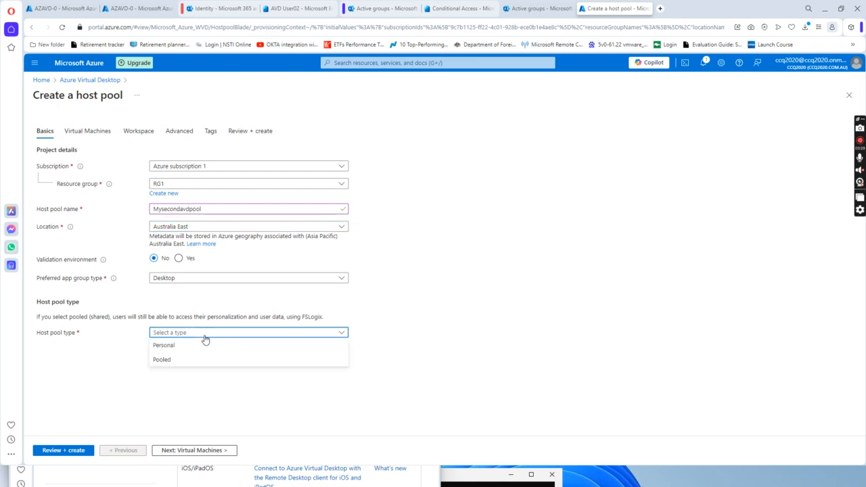
pyautogui.click(172, 347)
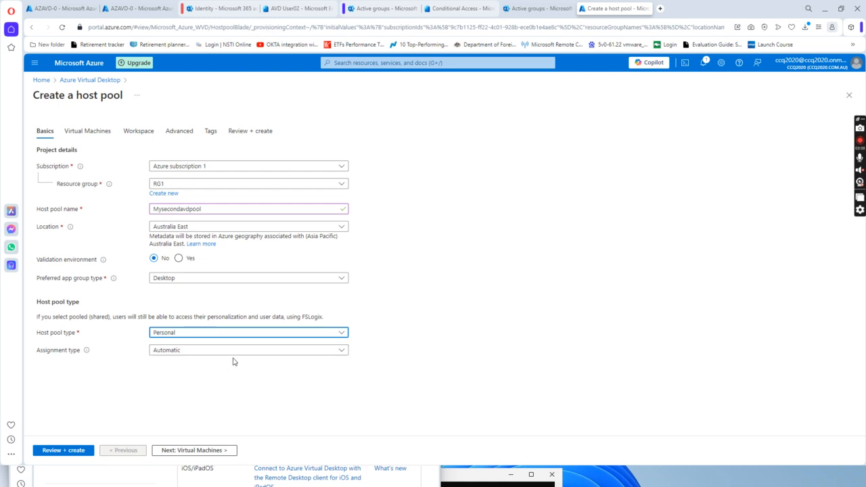
pyautogui.click(202, 452)
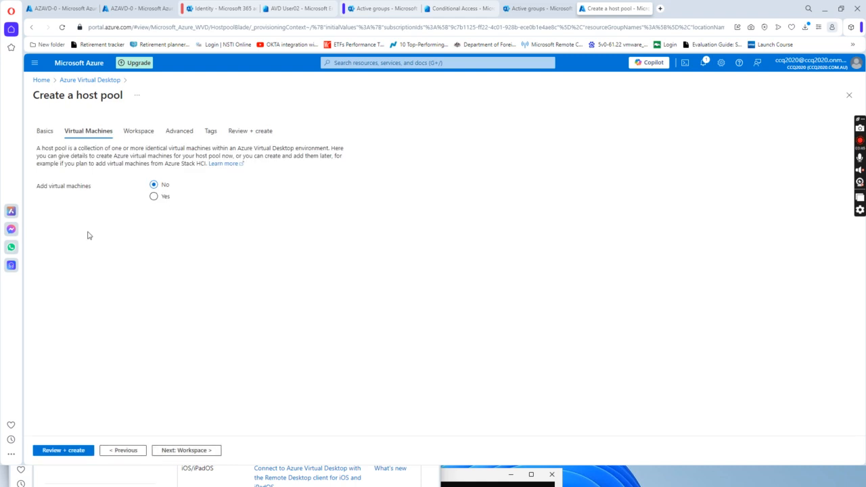
# Add VMs with name prefix azavd2 in Australia East, with no infrastructure redundancy.
pyautogui.click(153, 199)
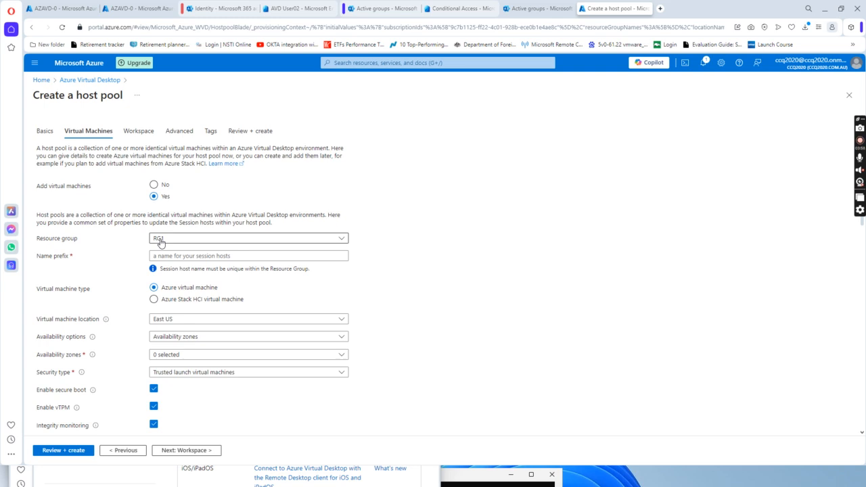
pyautogui.click(221, 256)
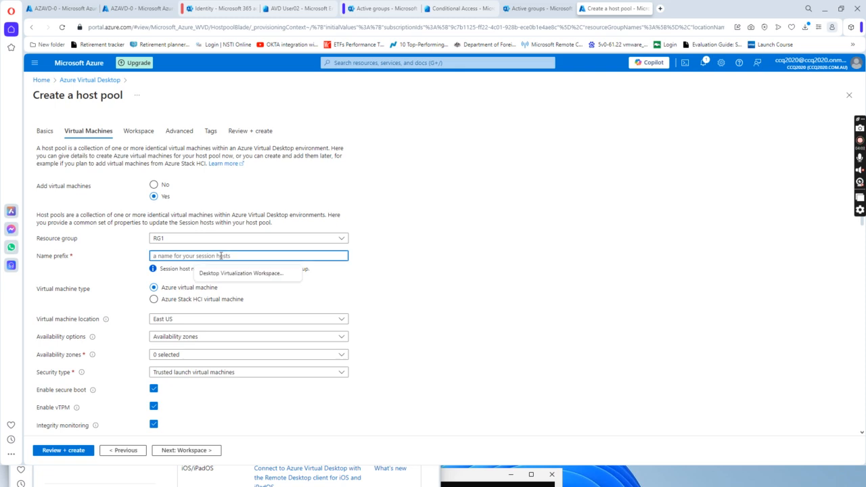
pyautogui.write('azavd2')
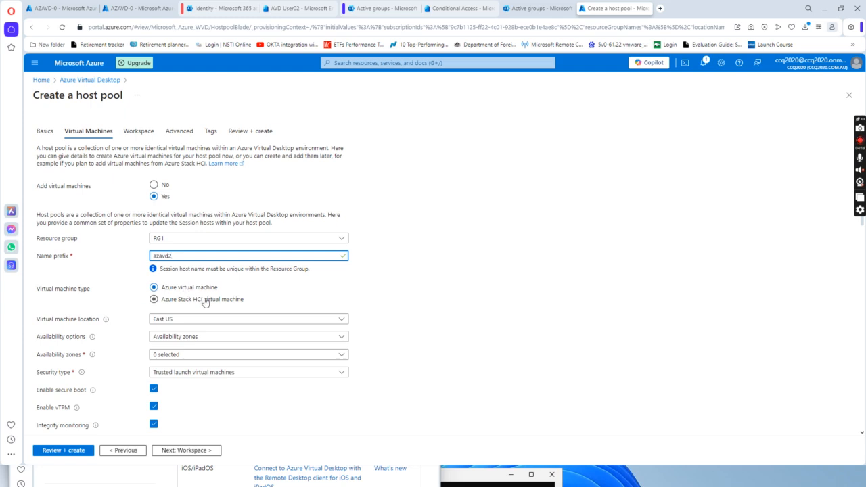
pyautogui.click(341, 318)
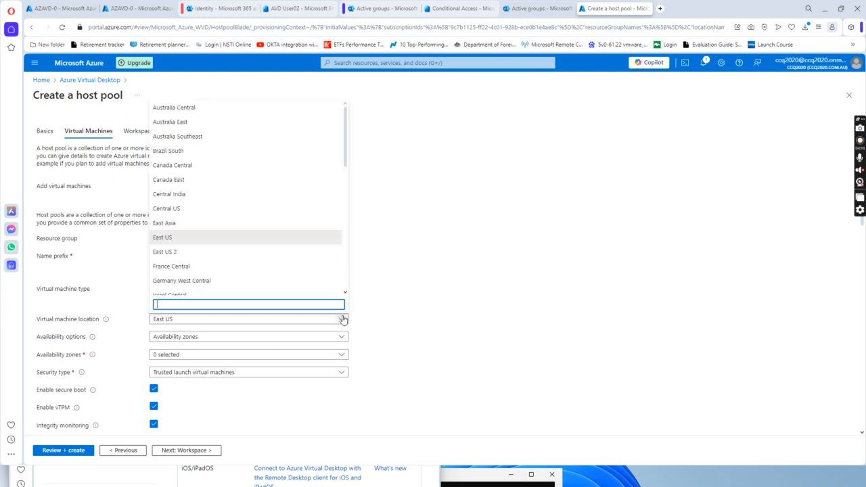
pyautogui.click(172, 123)
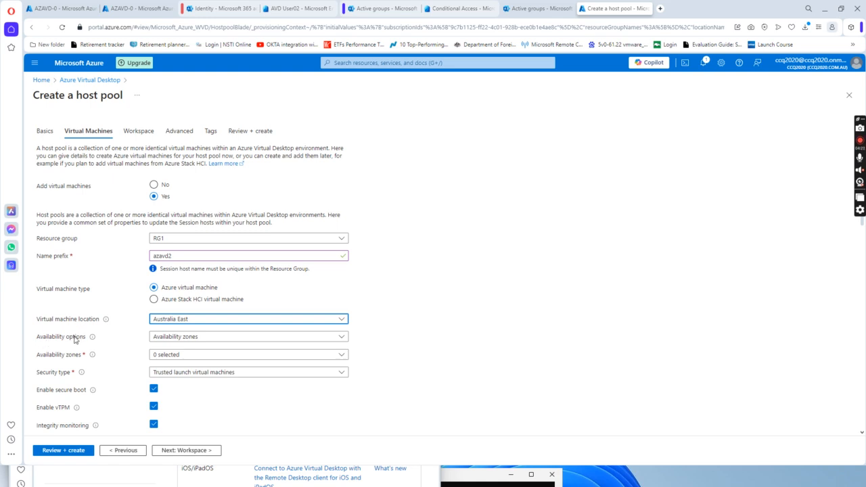
pyautogui.click(343, 339)
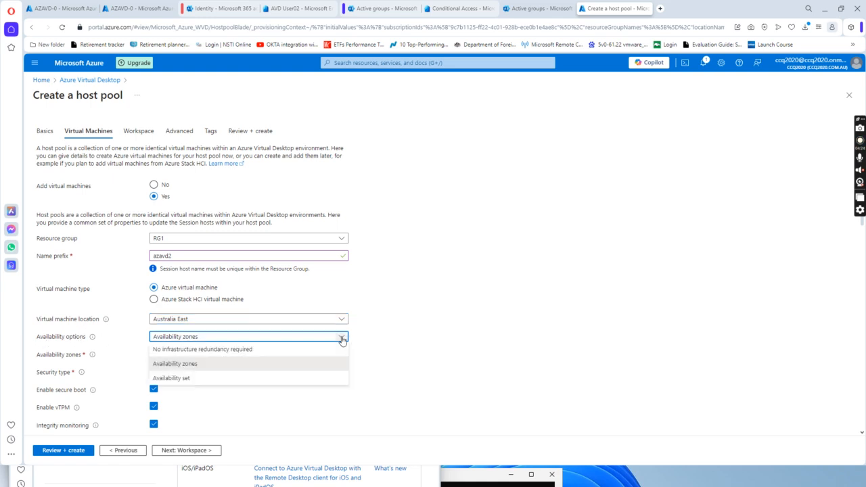
pyautogui.click(221, 353)
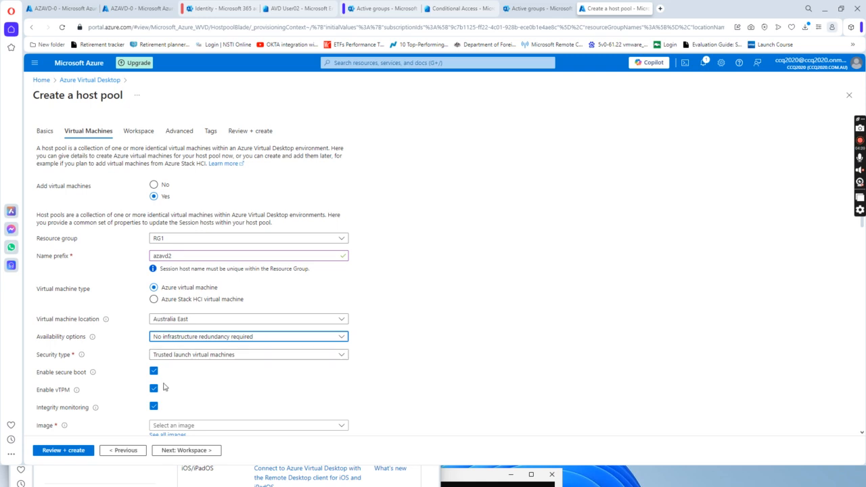
# Disable integrity monitoring and use Windows 11 Enterprise 22H2, 2 VMs, and Premium SSD disks.
pyautogui.scroll(-1, 259, 391)
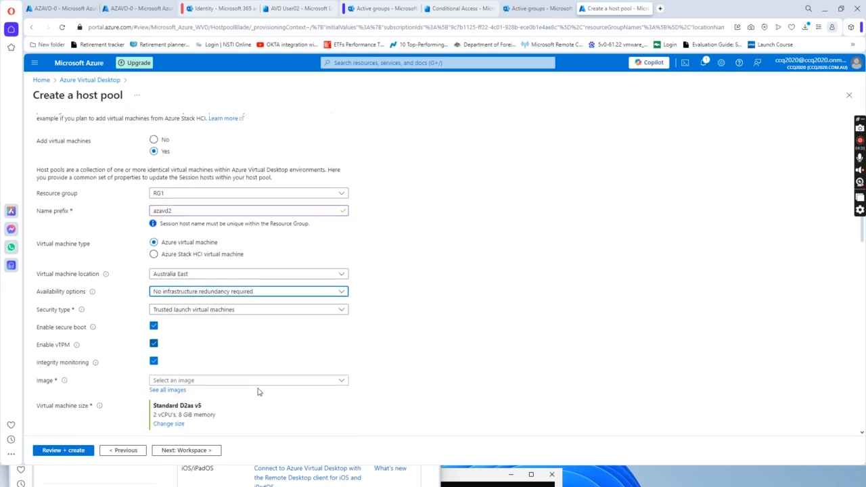
pyautogui.click(154, 363)
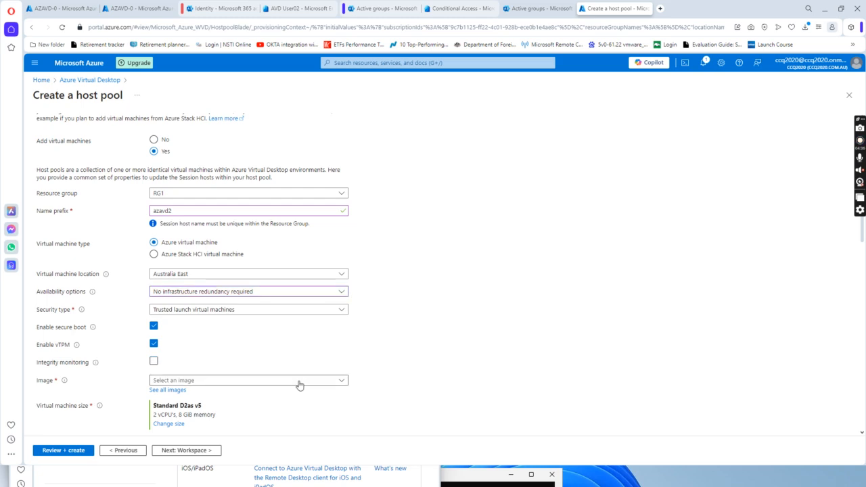
pyautogui.click(344, 382)
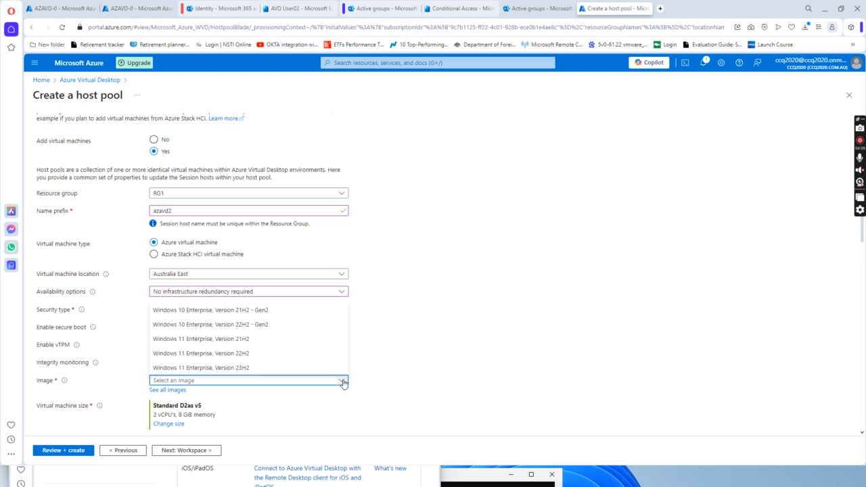
pyautogui.click(228, 356)
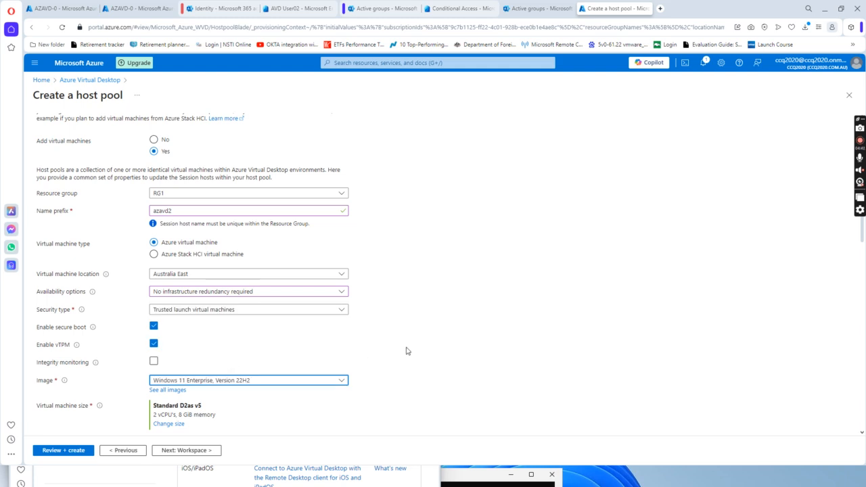
pyautogui.scroll(-1, 408, 351)
pyautogui.scroll(-1, 408, 350)
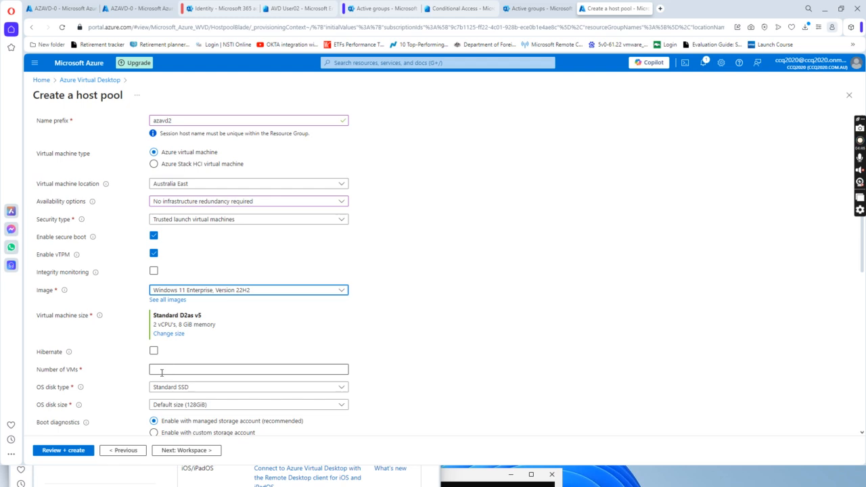
pyautogui.click(165, 370)
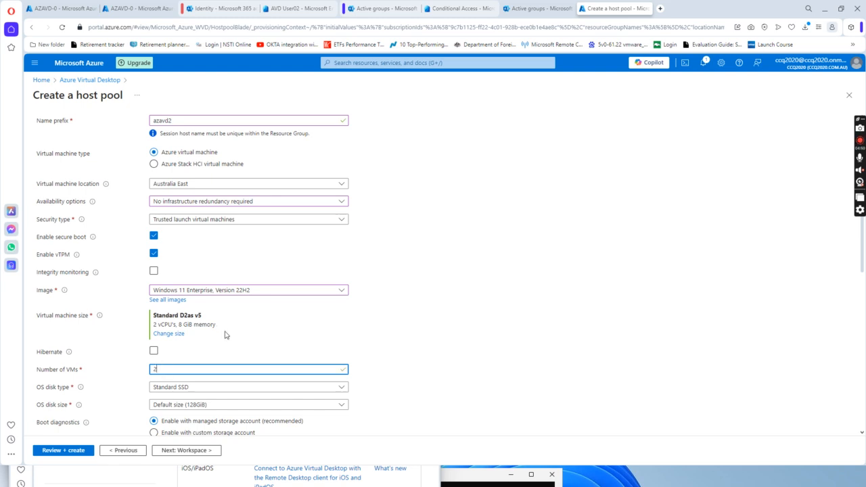
pyautogui.click(210, 388)
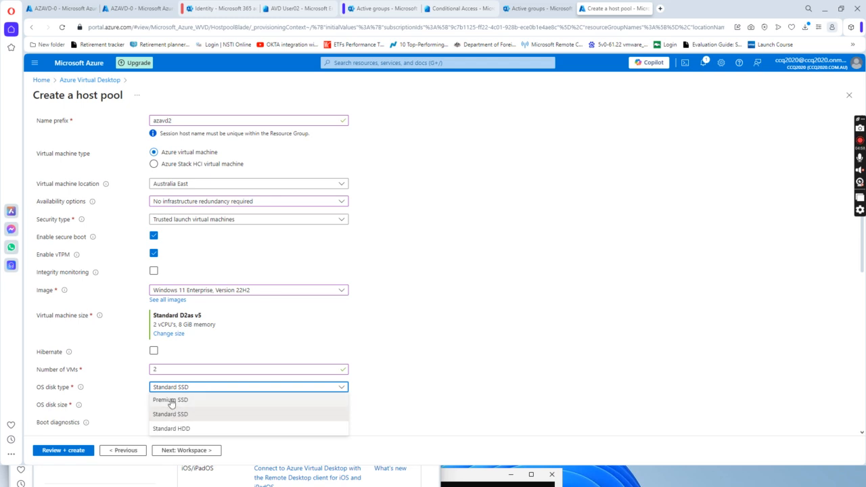
pyautogui.click(170, 401)
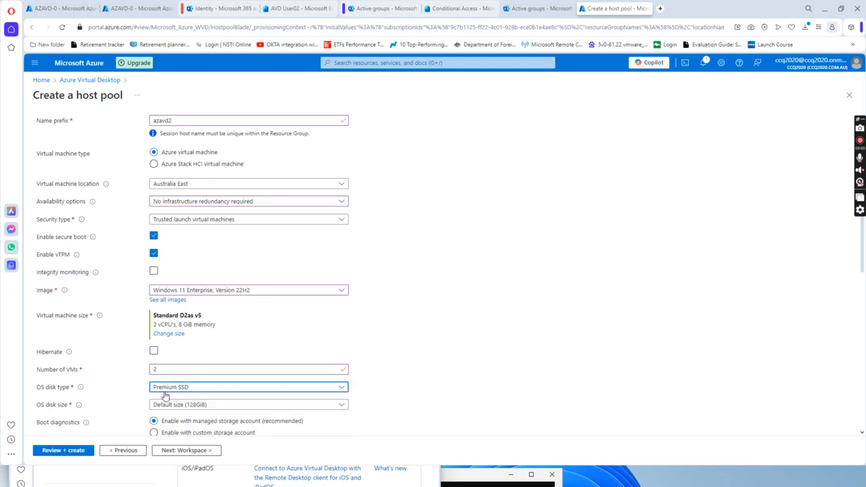
pyautogui.scroll(-2, 424, 325)
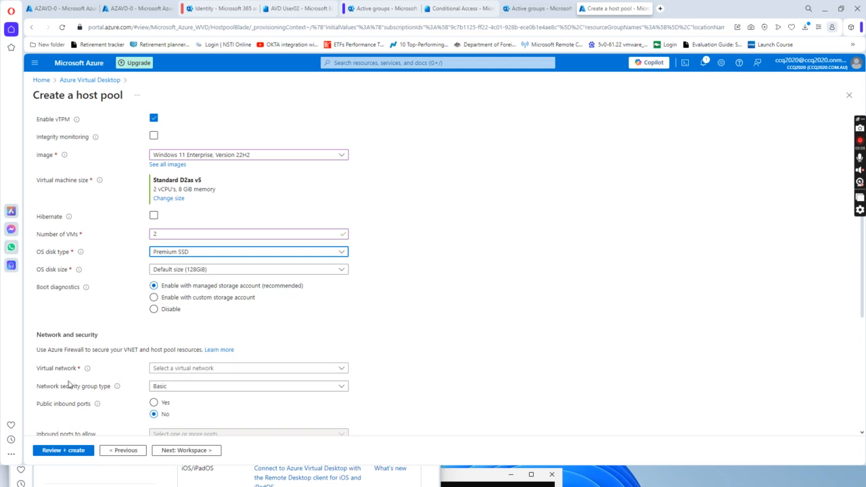
# Select AVDnetwork as the session hosts' virtual network, keeping the default subnet.
pyautogui.click(342, 370)
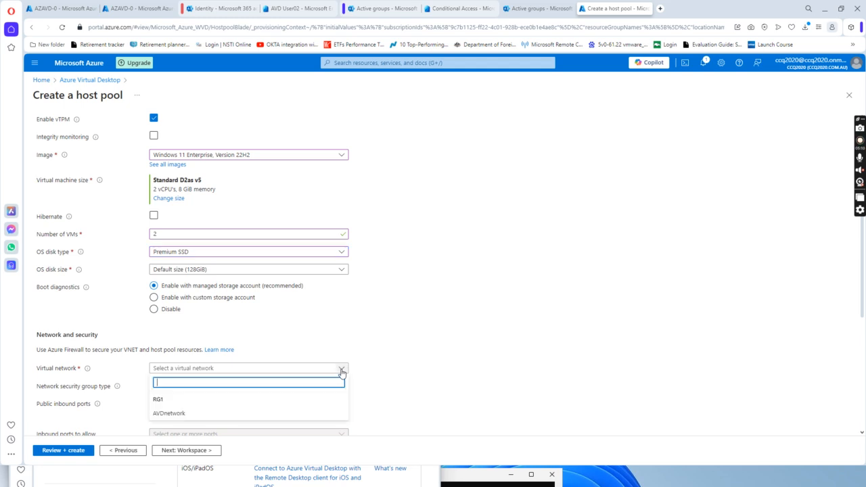
pyautogui.click(178, 414)
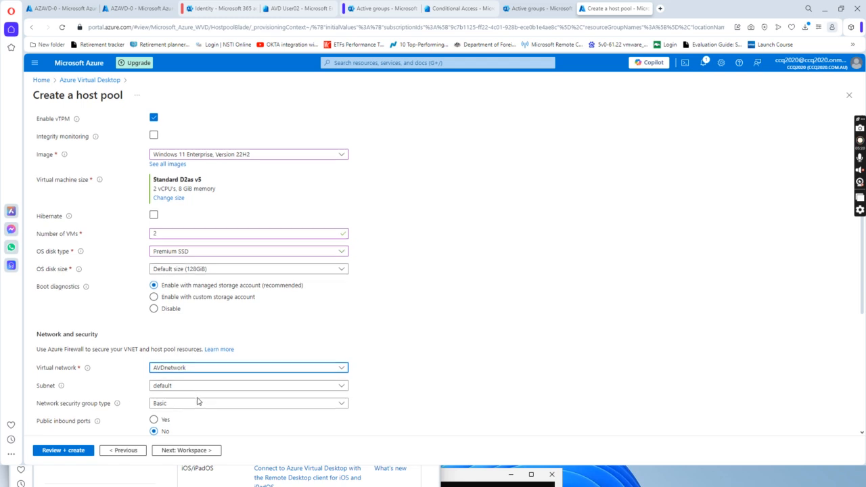
pyautogui.scroll(-1, 199, 403)
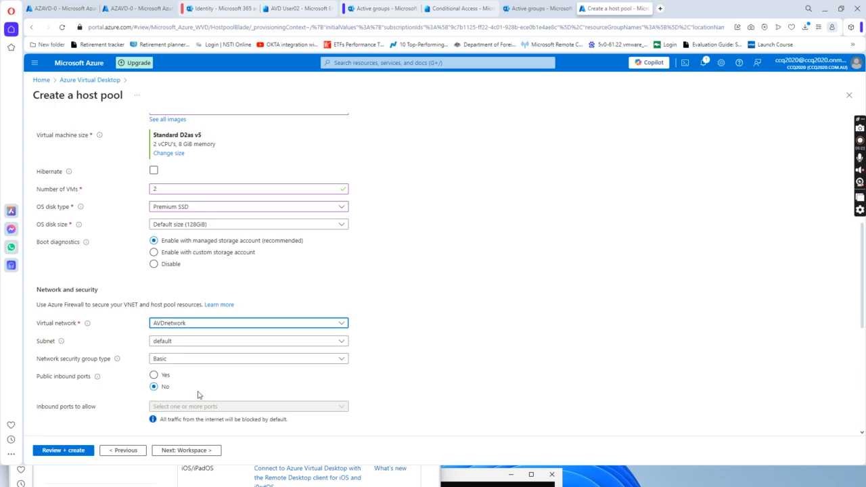
pyautogui.scroll(-1, 193, 391)
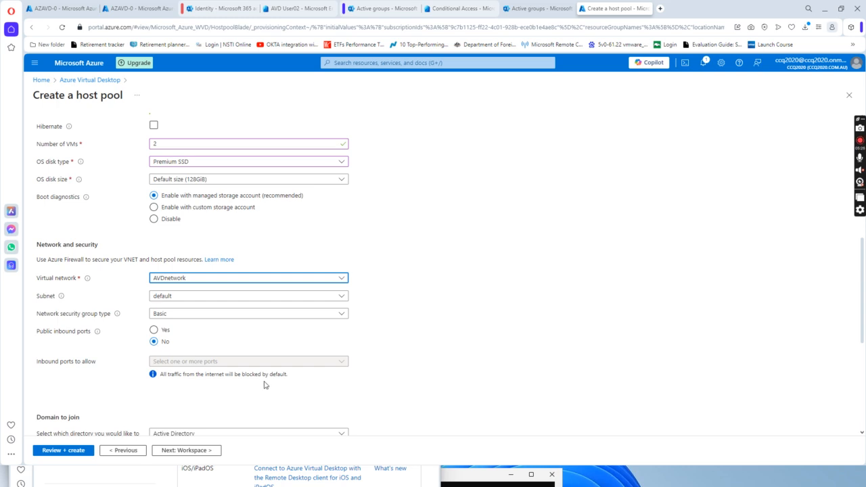
pyautogui.scroll(-2, 266, 383)
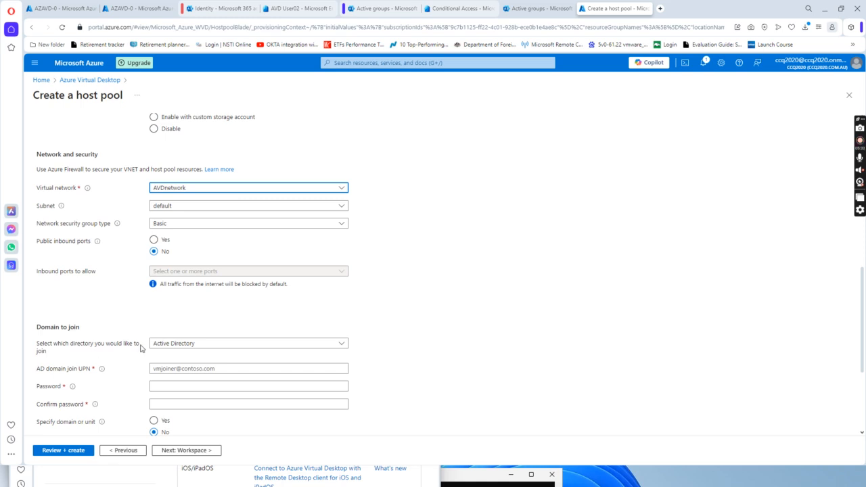
# Set the hosts' join directory to Microsoft Entra ID.
pyautogui.click(341, 347)
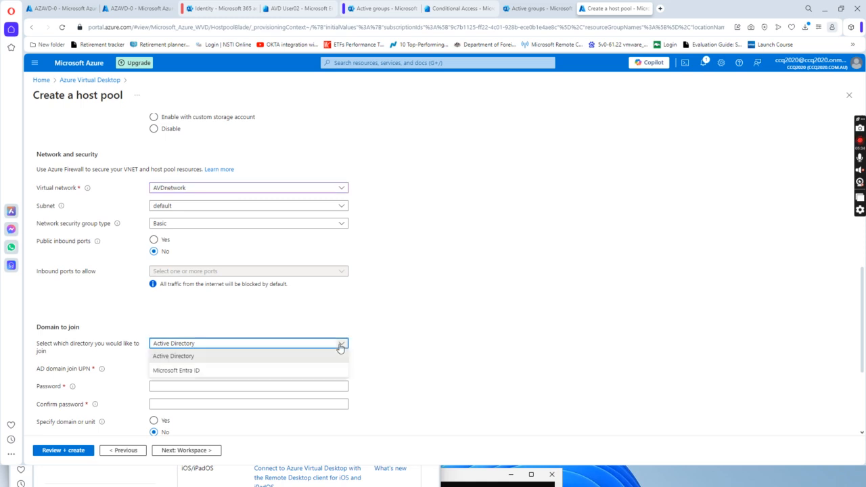
pyautogui.click(178, 372)
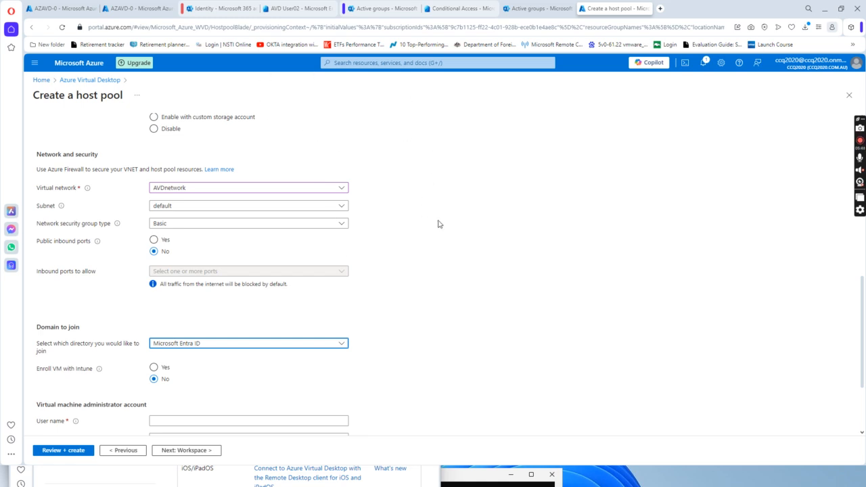
pyautogui.scroll(-3, 437, 224)
# Enter the VM administrator's user name, password, and password confirmation.
pyautogui.click(169, 304)
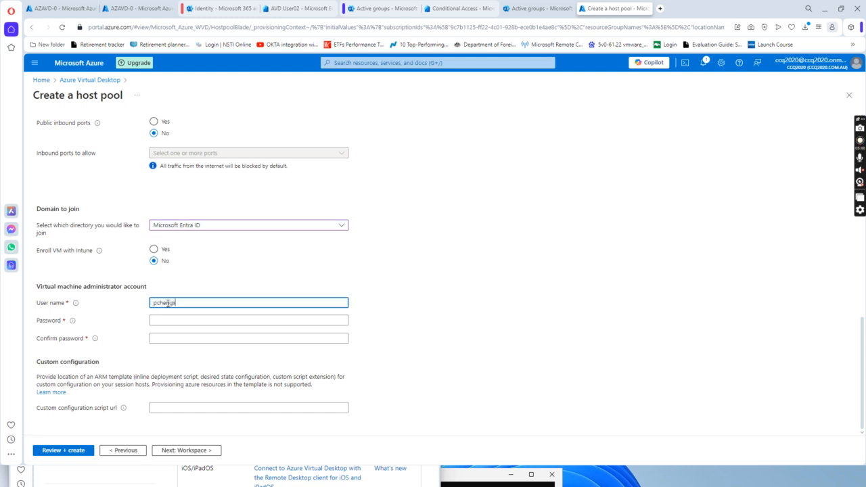
pyautogui.click(184, 320)
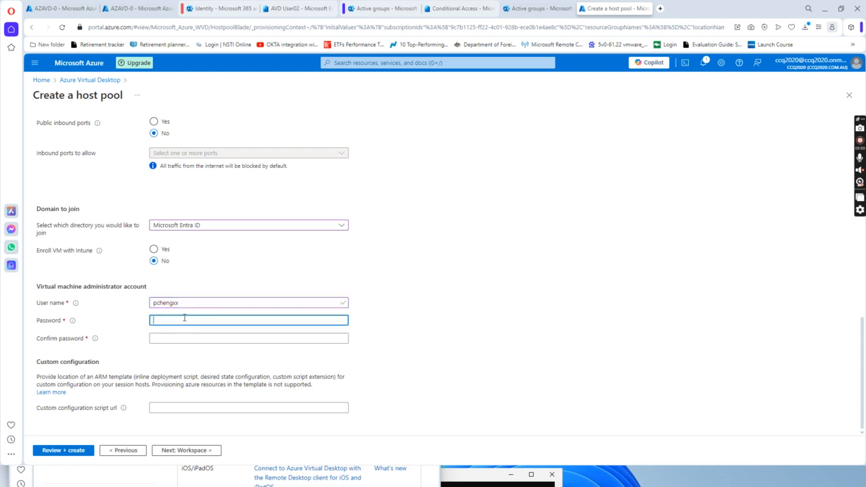
pyautogui.write('•••')
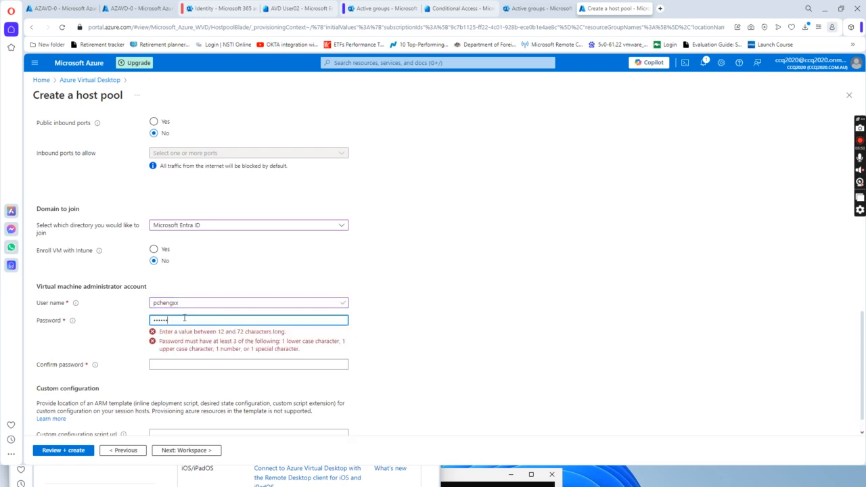
pyautogui.write('•••••••••')
pyautogui.click(179, 338)
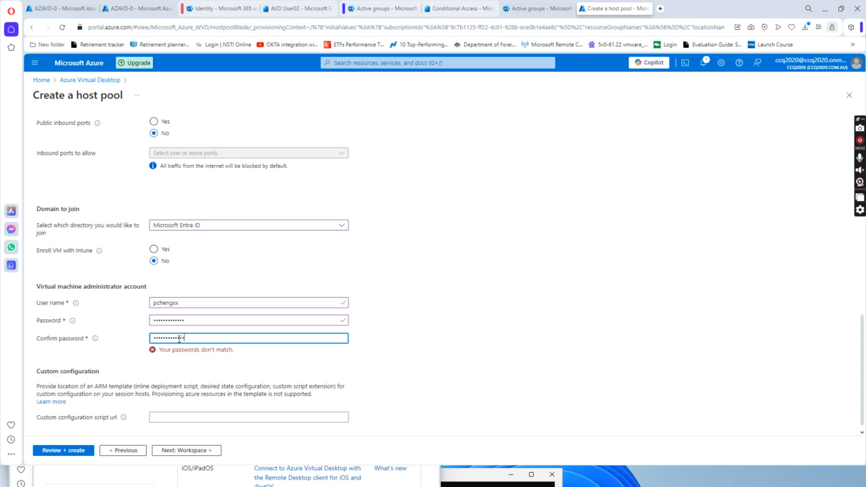
pyautogui.write('•')
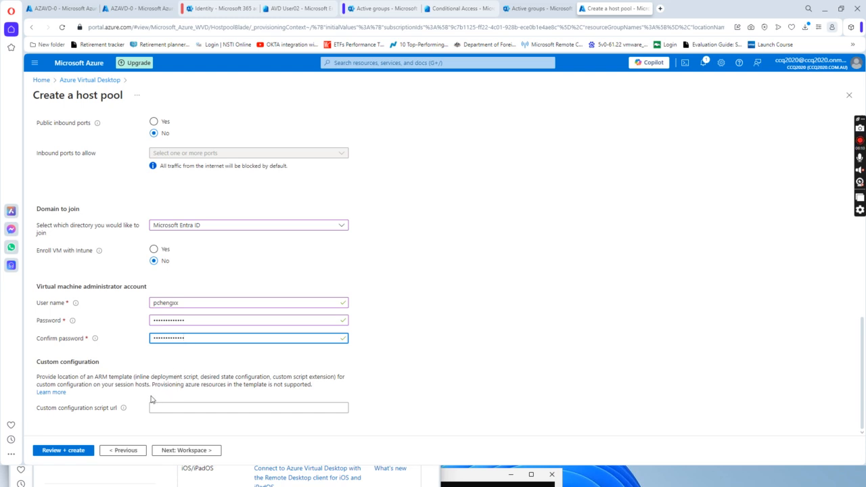
# On the Workspace step, register the desktop app group to new workspace myavdsecondworkspace.
pyautogui.click(188, 452)
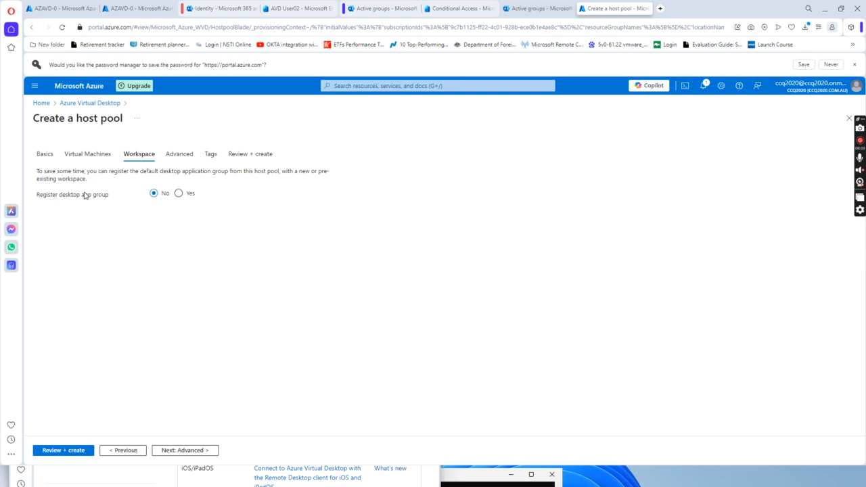
pyautogui.click(179, 194)
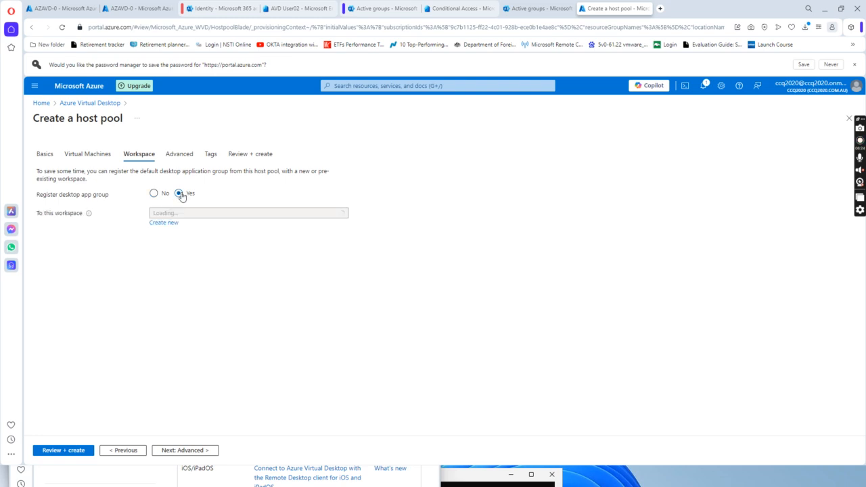
pyautogui.click(164, 224)
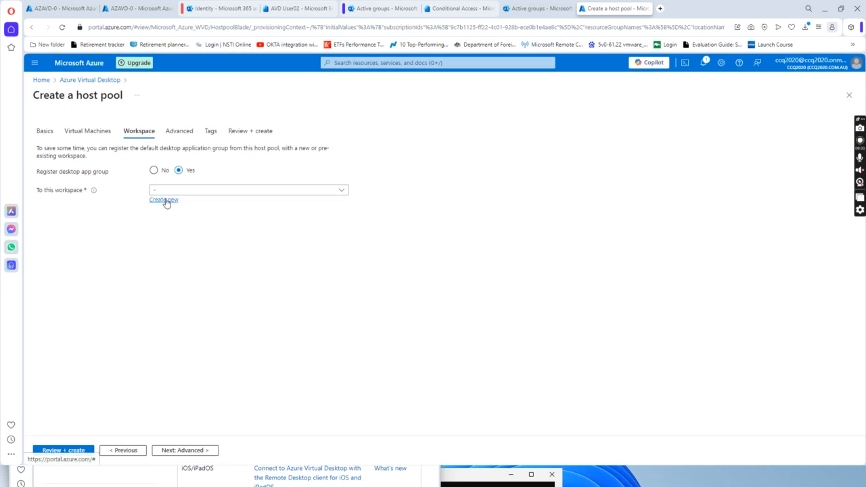
pyautogui.click(164, 200)
pyautogui.click(179, 244)
pyautogui.write('myavdsecond')
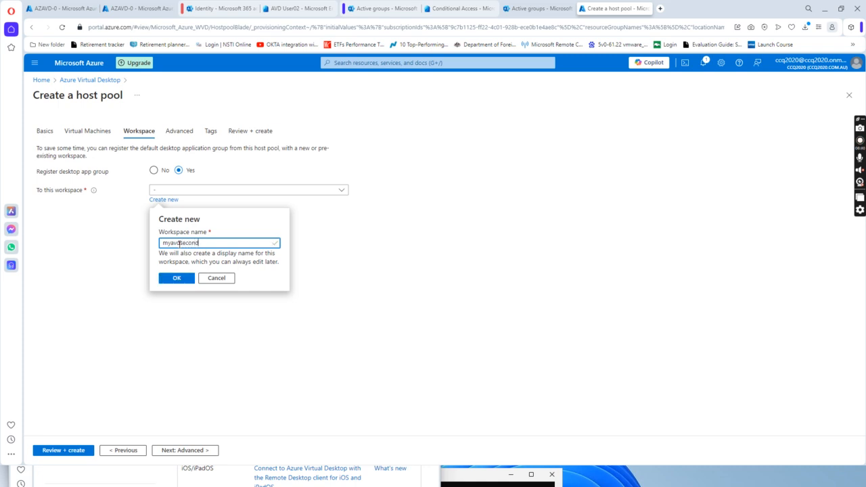
pyautogui.write('e')
pyautogui.click(177, 279)
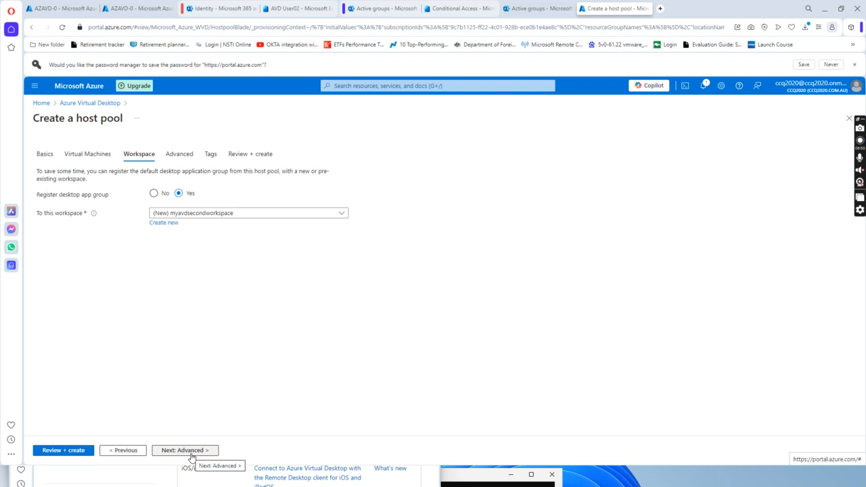
# Move through the Advanced step with diagnostics left disabled, then go to Tags.
pyautogui.click(191, 453)
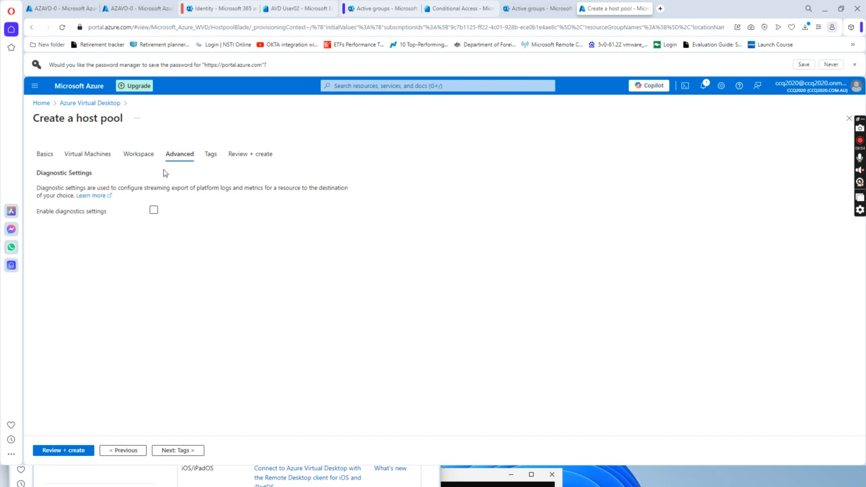
pyautogui.click(180, 452)
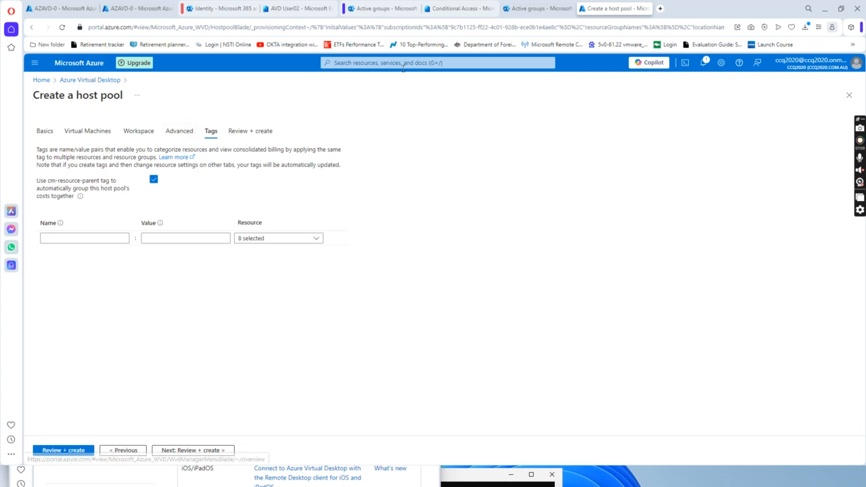
# Go back to portal Home and open the Azure Virtual Desktop service via search.
pyautogui.click(40, 81)
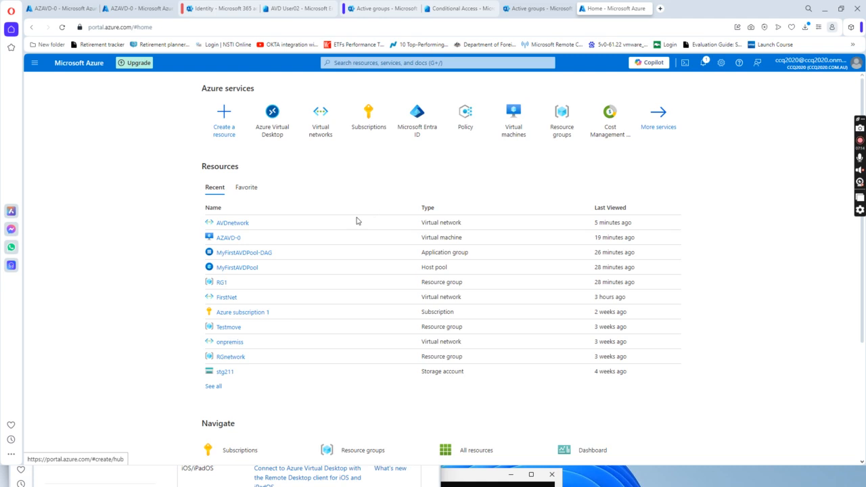
pyautogui.click(357, 62)
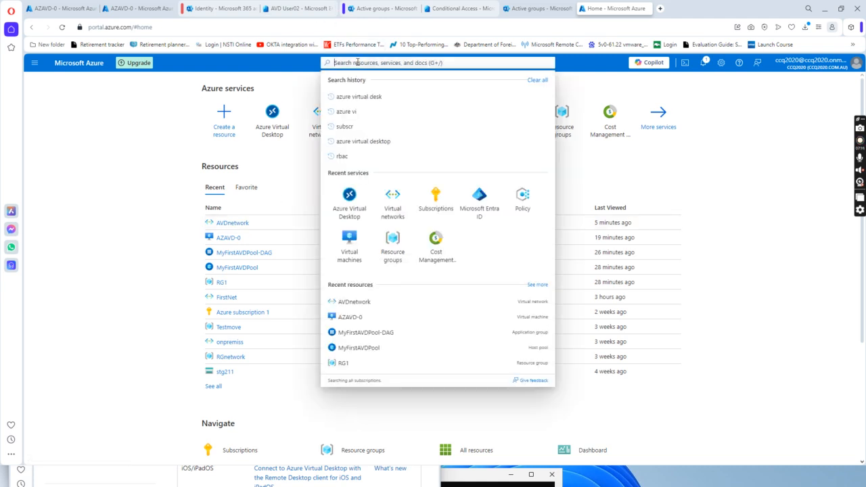
pyautogui.write('a')
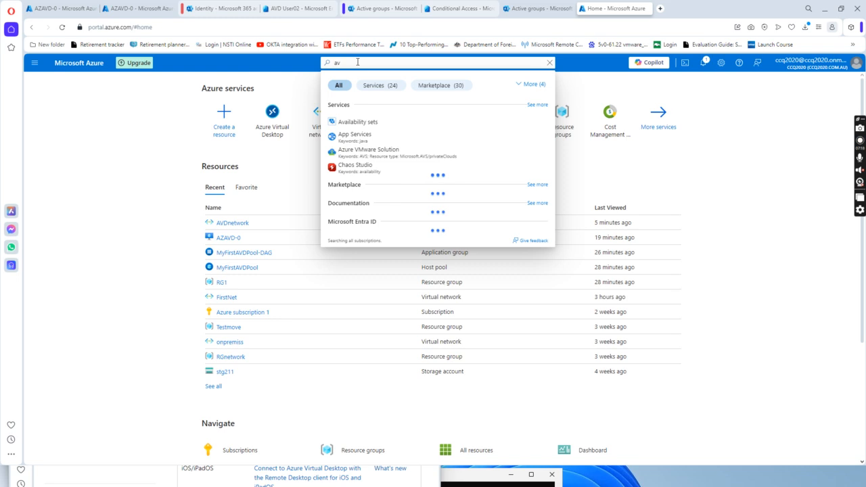
pyautogui.press('BackSpace')
pyautogui.write('azure')
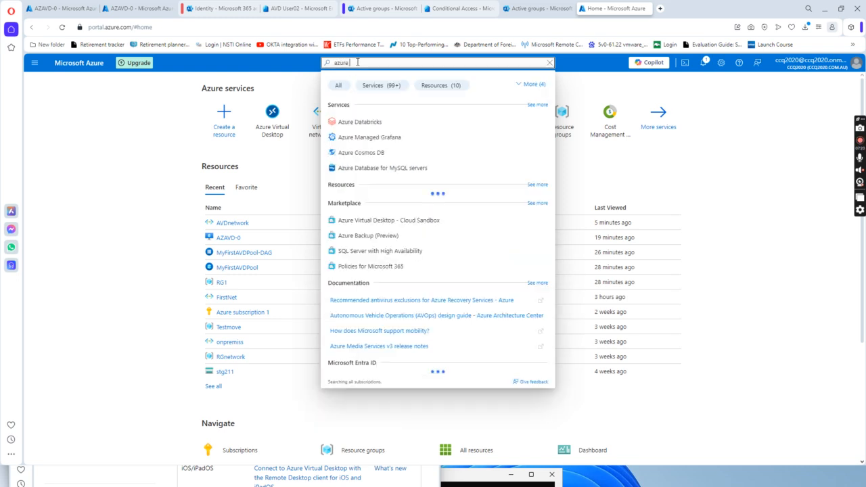
pyautogui.write(' vir')
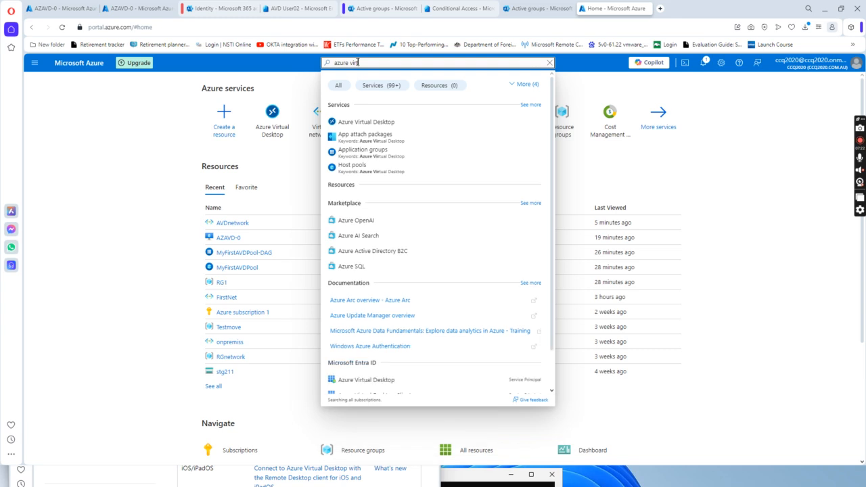
pyautogui.write('tual desks')
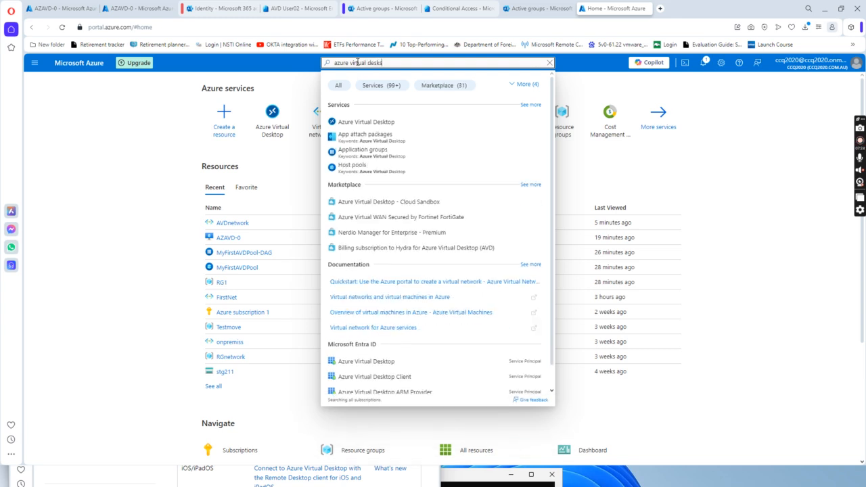
pyautogui.press('BackSpace')
pyautogui.press('BackSpace')
pyautogui.write('ktop')
pyautogui.click(386, 125)
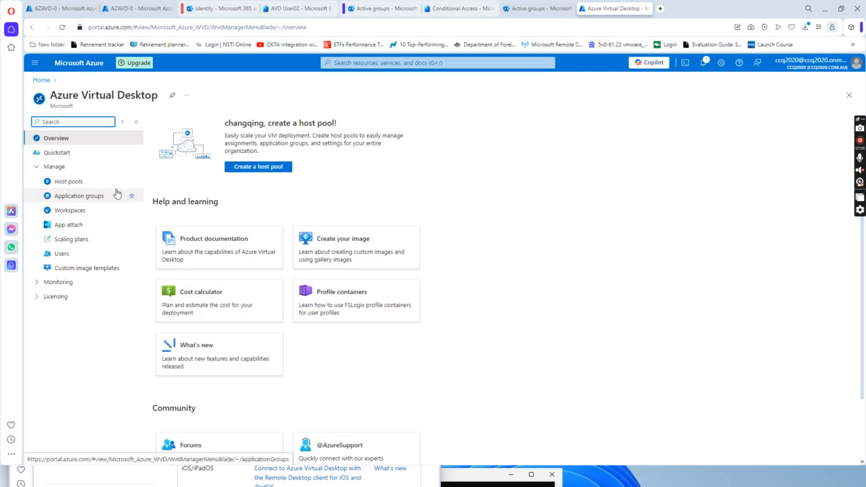
# Open the MyFirstAVDPool host pool from the Host pools list and show its RDP Properties.
pyautogui.click(69, 183)
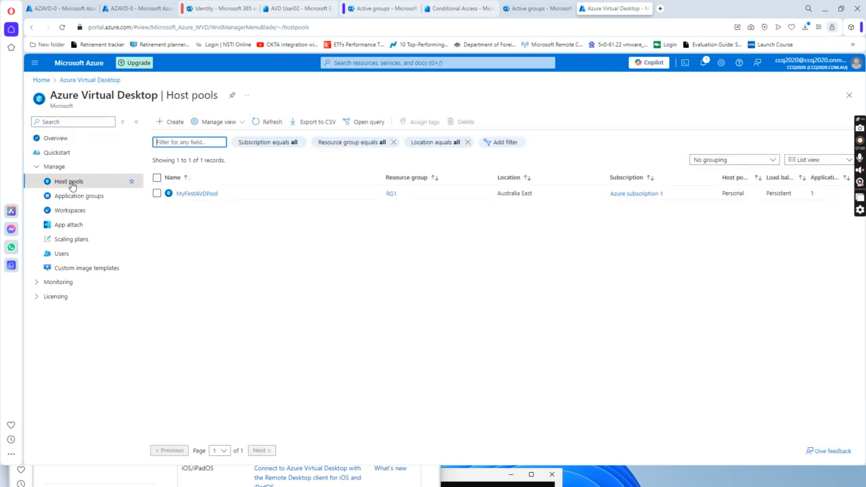
pyautogui.click(200, 195)
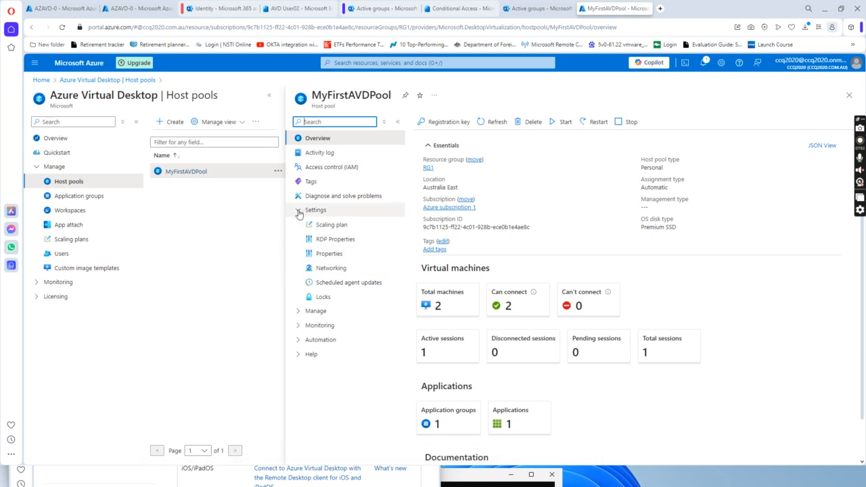
pyautogui.click(336, 240)
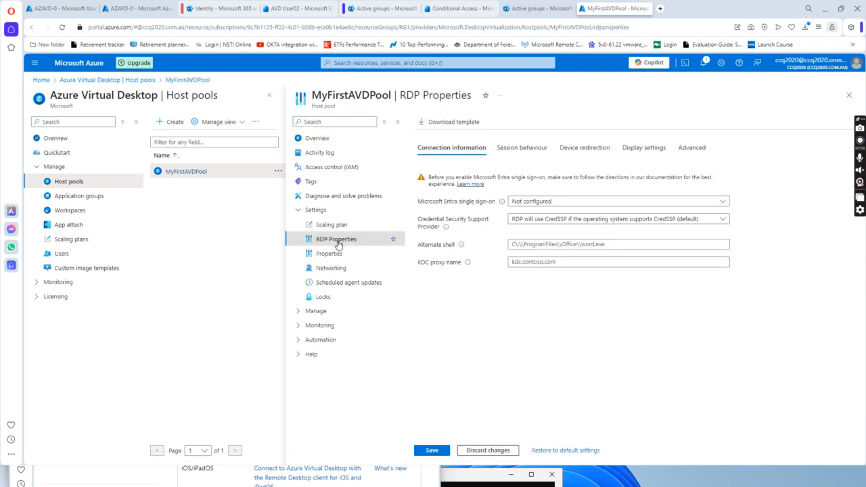
# On the Advanced tab, confirm the RDP properties begin with targetisaadjoined:i:1 and save them.
pyautogui.click(701, 150)
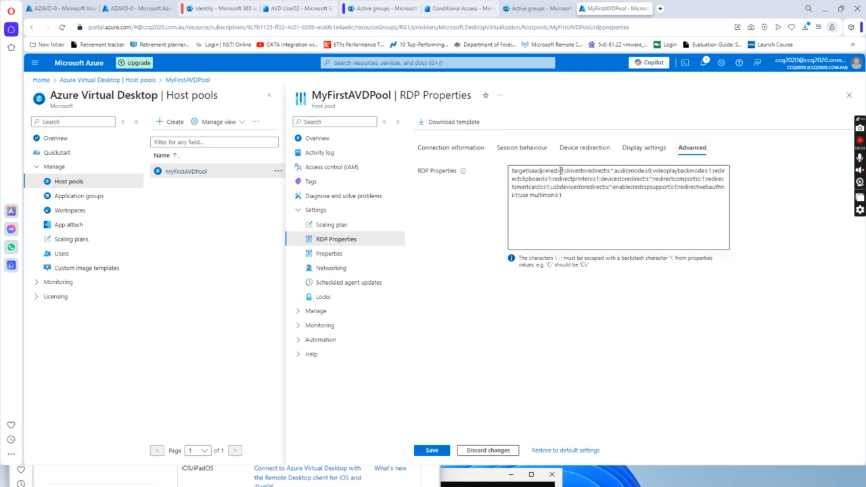
pyautogui.moveTo(565, 171); pyautogui.dragTo(509, 177)
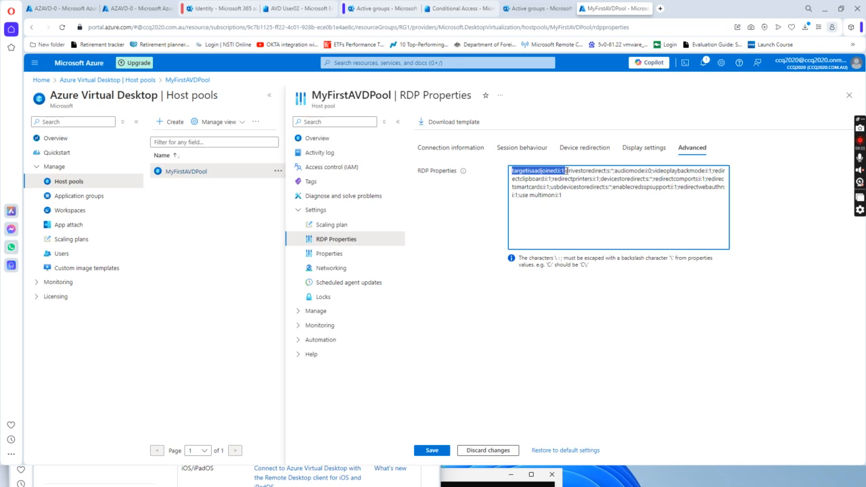
pyautogui.moveTo(564, 172)
pyautogui.mouseDown()
pyautogui.moveTo(553, 171)
pyautogui.moveTo(563, 171)
pyautogui.mouseUp()
pyautogui.click(433, 451)
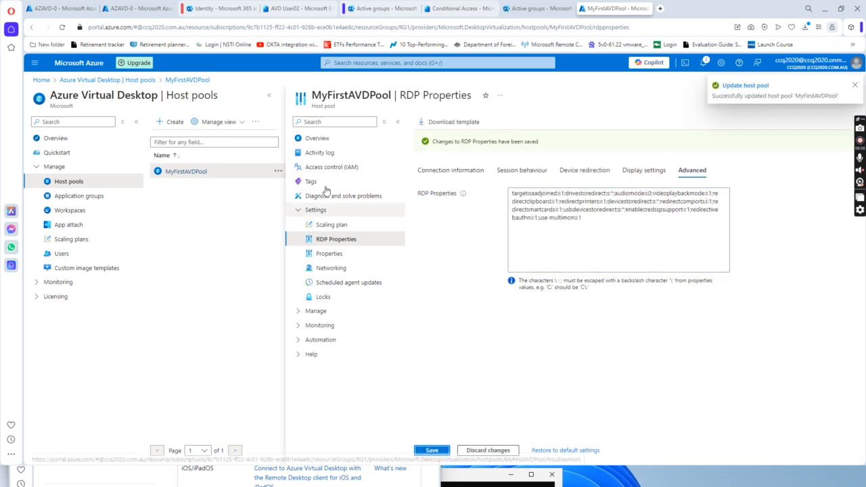
# From the host pool overview, open application group MyFirstAVDPool-DAG and view its AVD-User-Group assignment.
pyautogui.click(316, 143)
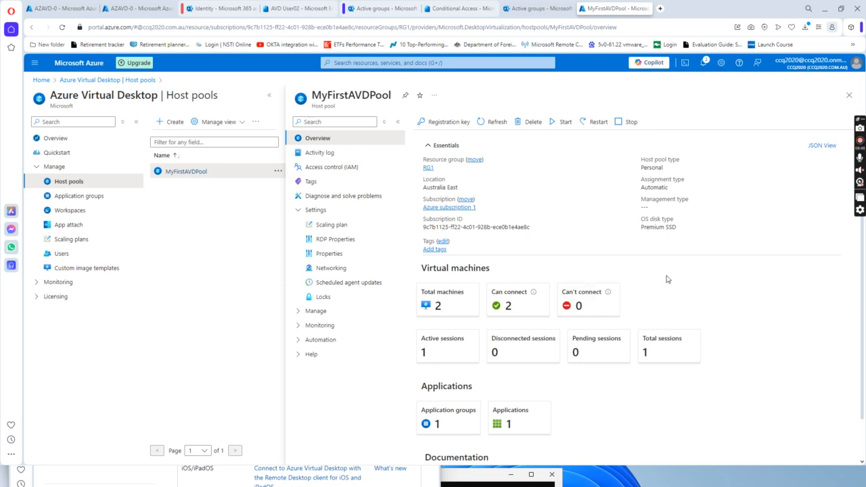
pyautogui.click(436, 425)
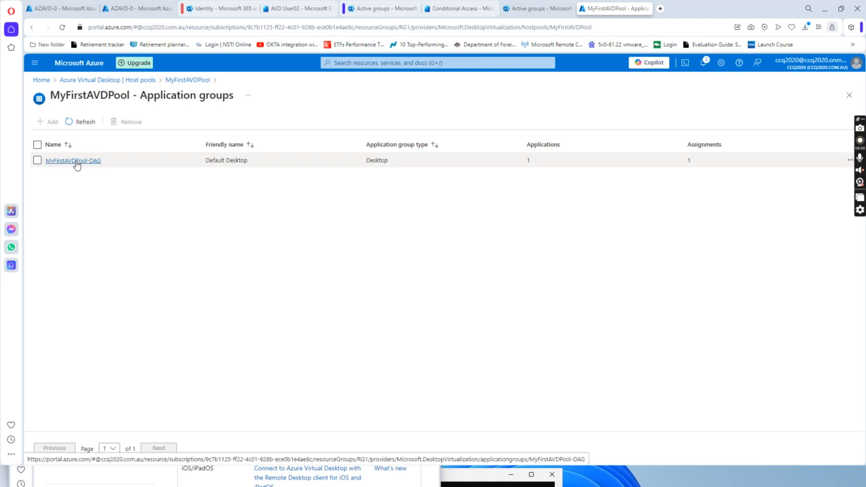
pyautogui.click(74, 161)
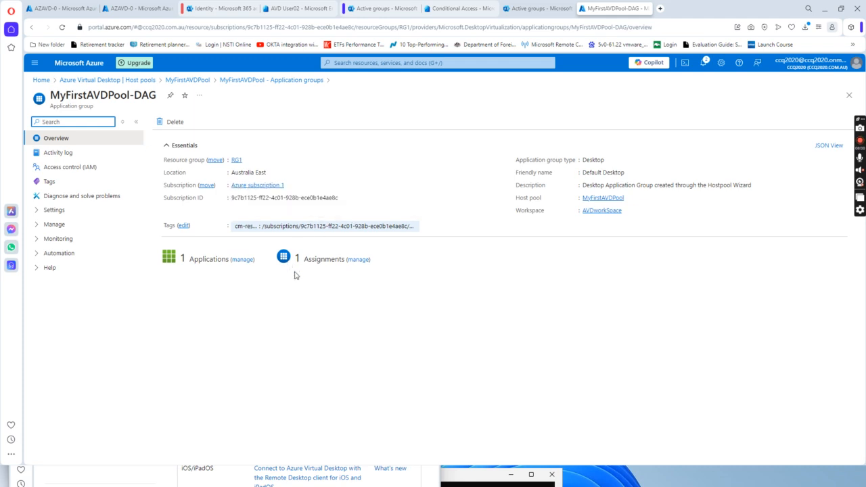
pyautogui.click(360, 260)
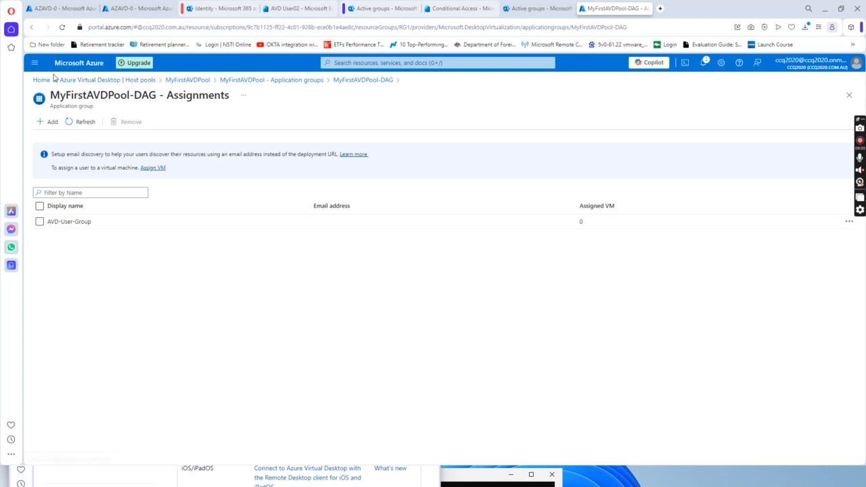
# Go back via the Azure Virtual Desktop overview and Host pools list to MyFirstAVDPool.
pyautogui.click(103, 80)
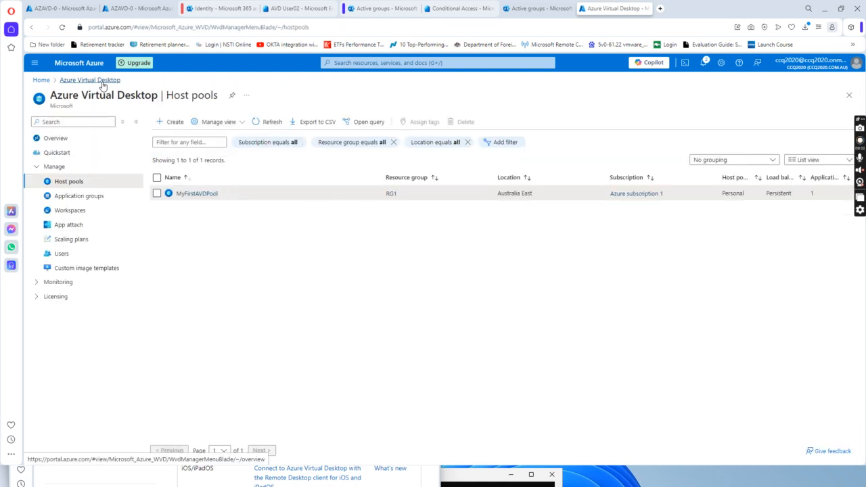
pyautogui.click(53, 142)
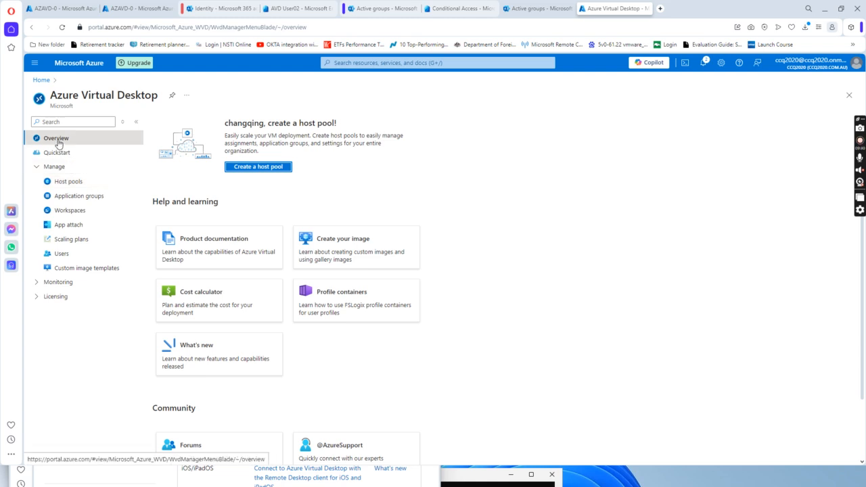
pyautogui.click(75, 183)
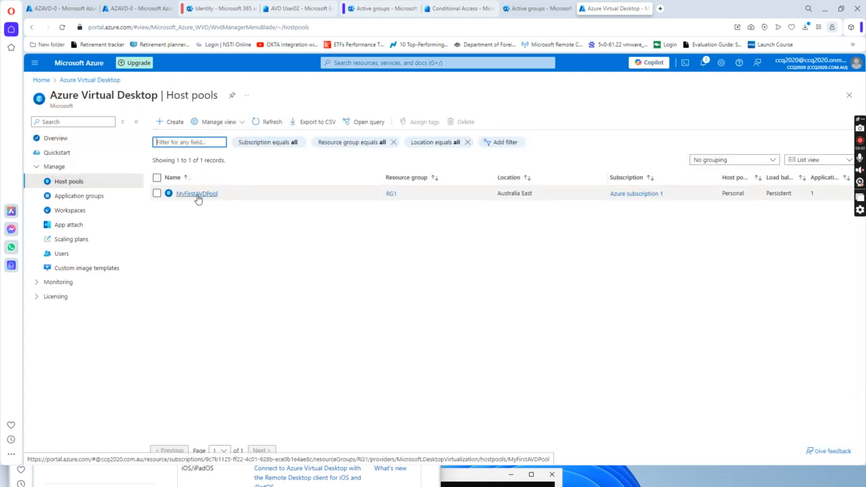
pyautogui.click(196, 197)
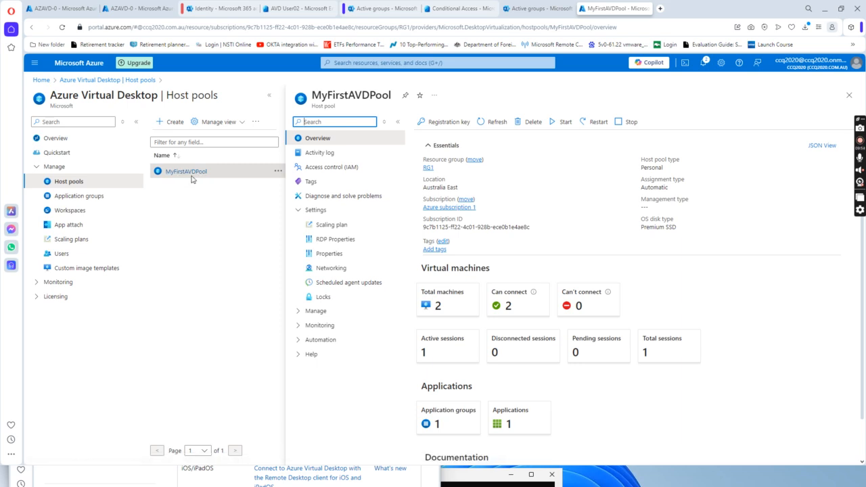
# Start a role assignment on the host pool with the Desktop Virtualization Virtual Machine Contributor role.
pyautogui.click(335, 171)
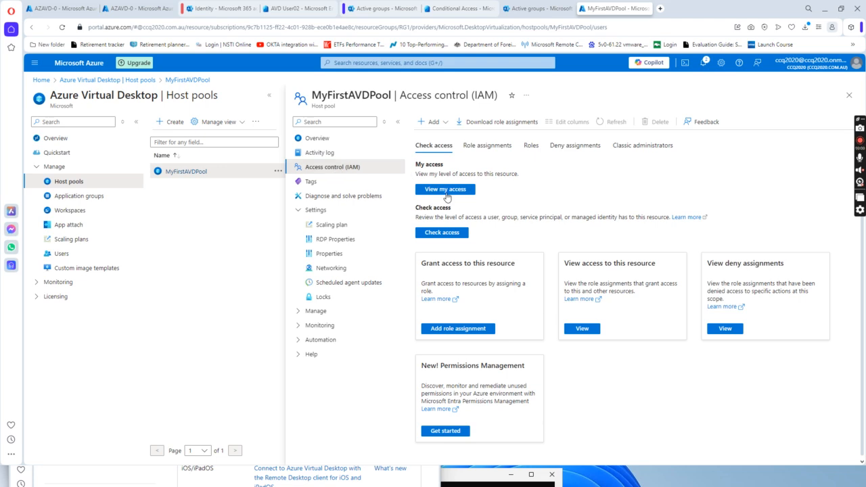
pyautogui.click(440, 127)
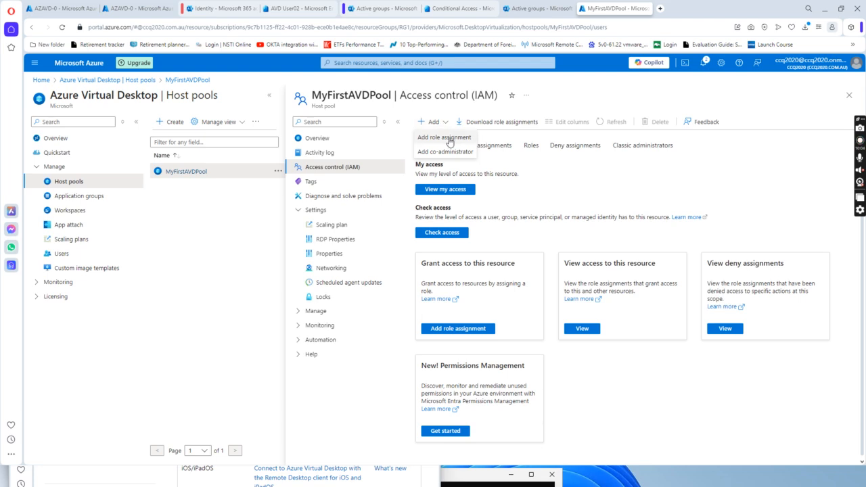
pyautogui.click(449, 138)
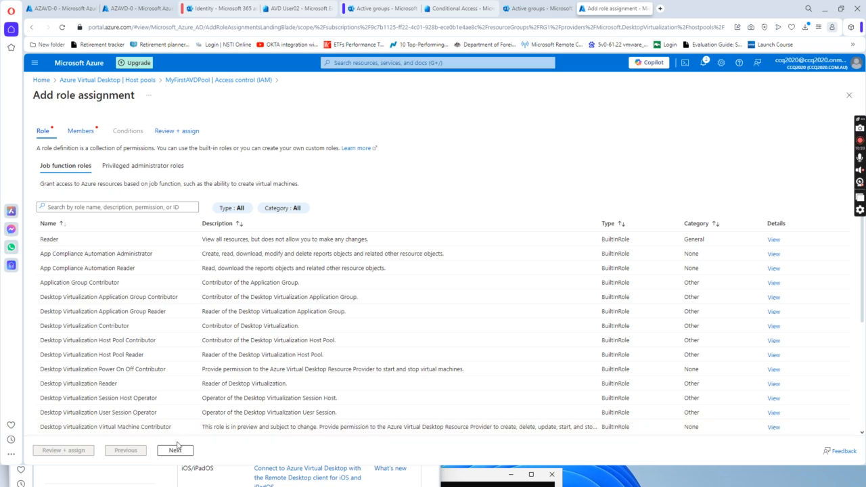
pyautogui.click(101, 427)
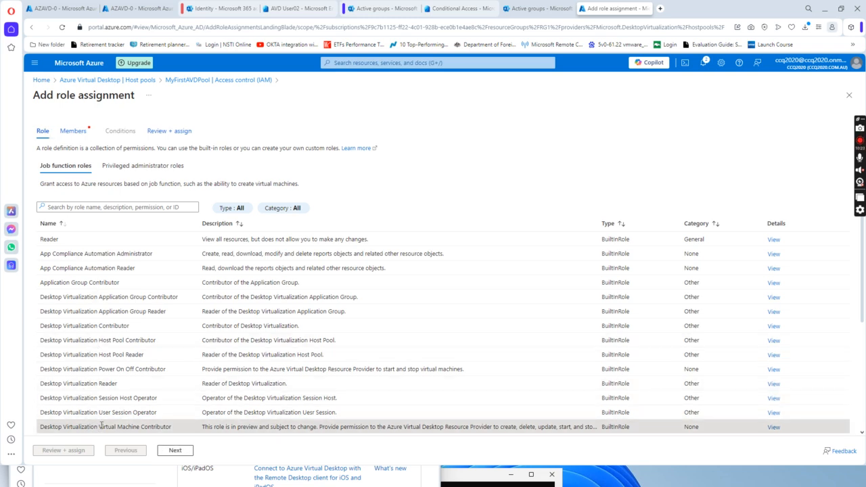
pyautogui.click(187, 454)
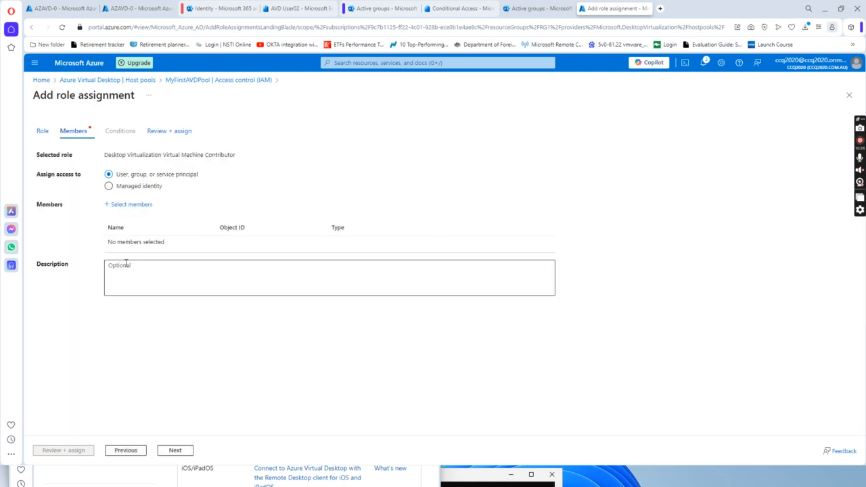
# Search the member picker for 'avd', then close it without selecting anyone.
pyautogui.click(130, 207)
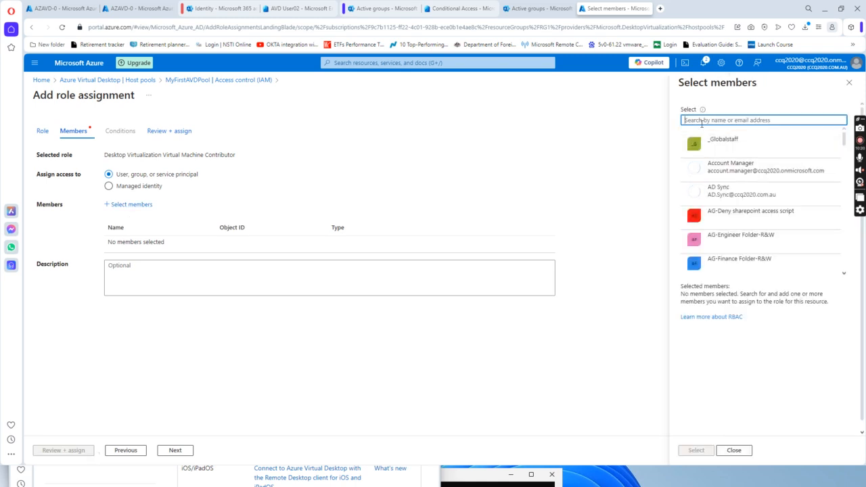
pyautogui.write('avd')
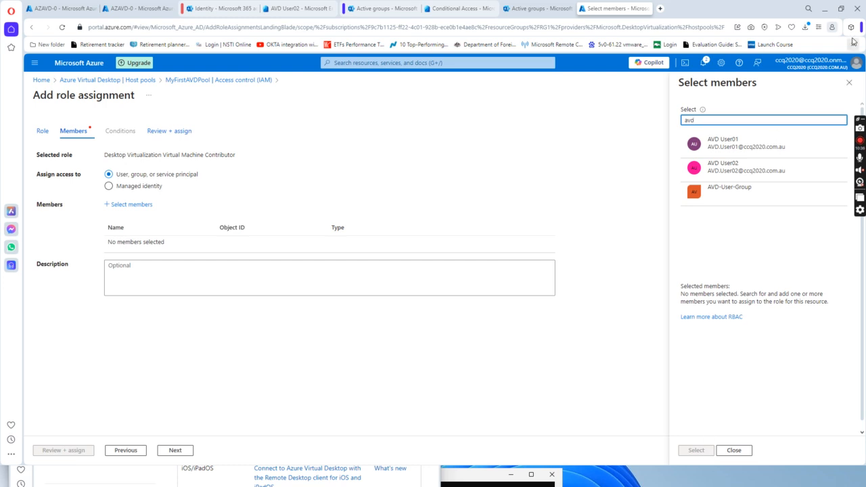
pyautogui.click(853, 85)
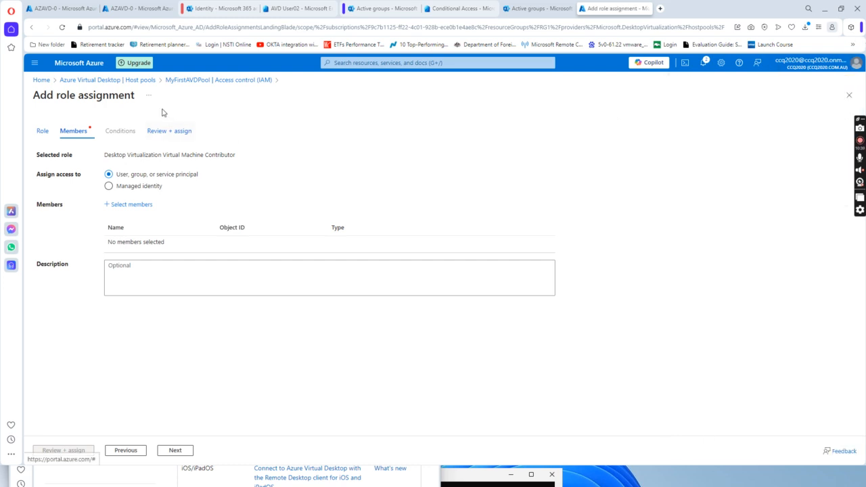
# Check MyFirstAVDPool's role assignments in Access control (IAM), then close back to the Host pools list.
pyautogui.click(120, 83)
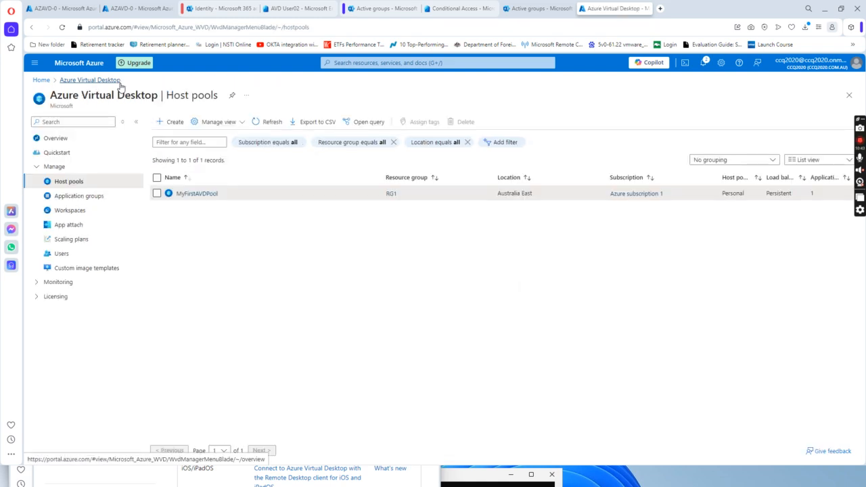
pyautogui.click(206, 195)
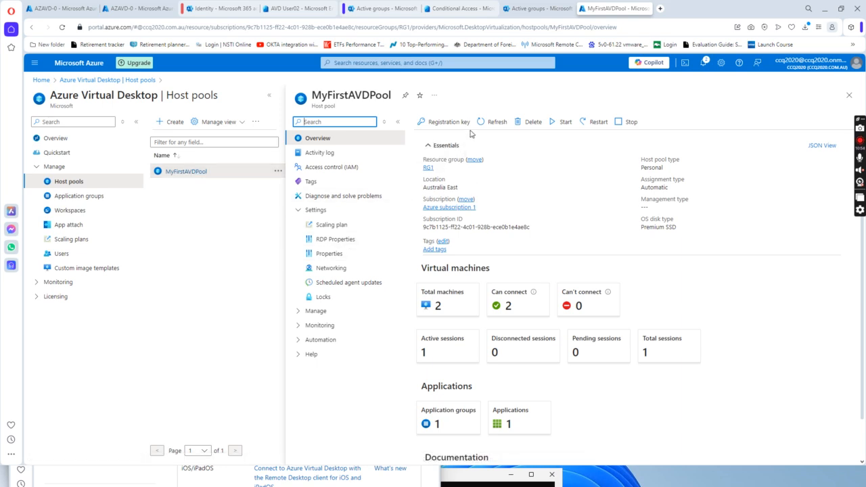
pyautogui.click(351, 168)
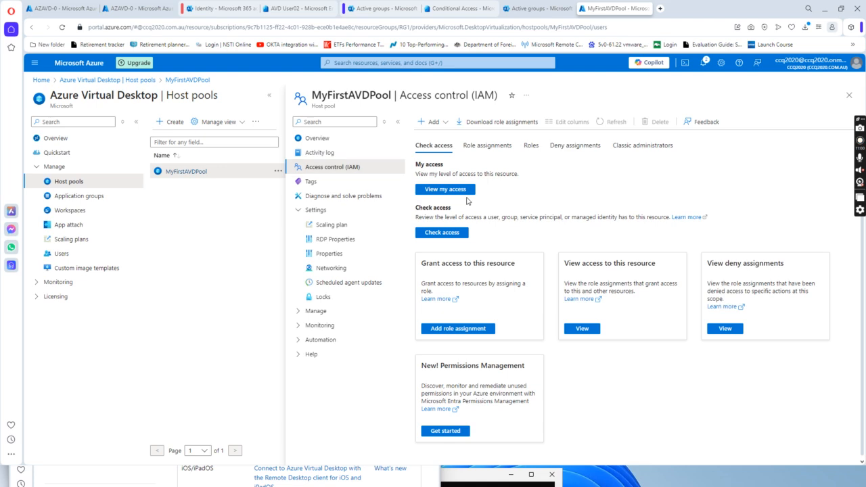
pyautogui.click(488, 147)
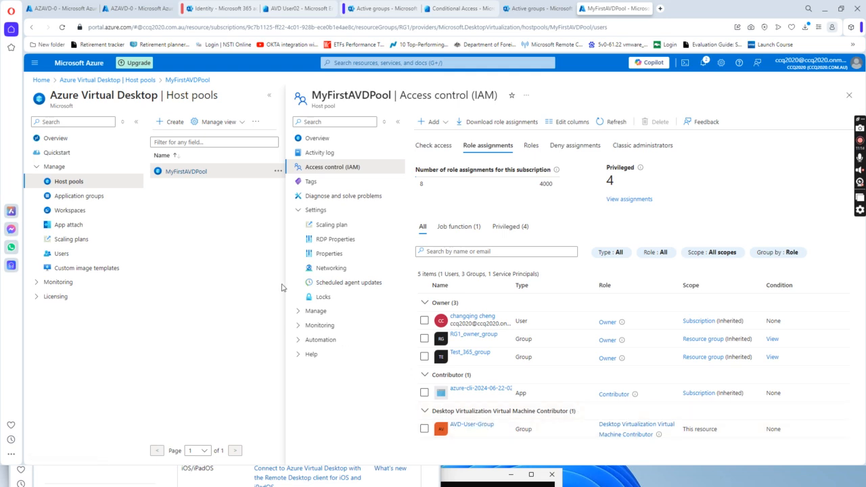
pyautogui.click(850, 98)
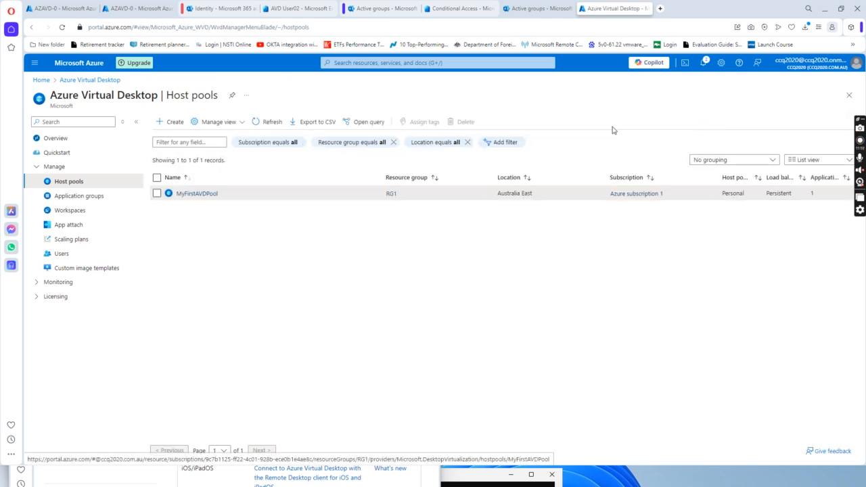
# Open the AZAVD-0 virtual machine from MyFirstAVDPool's session hosts list.
pyautogui.click(194, 195)
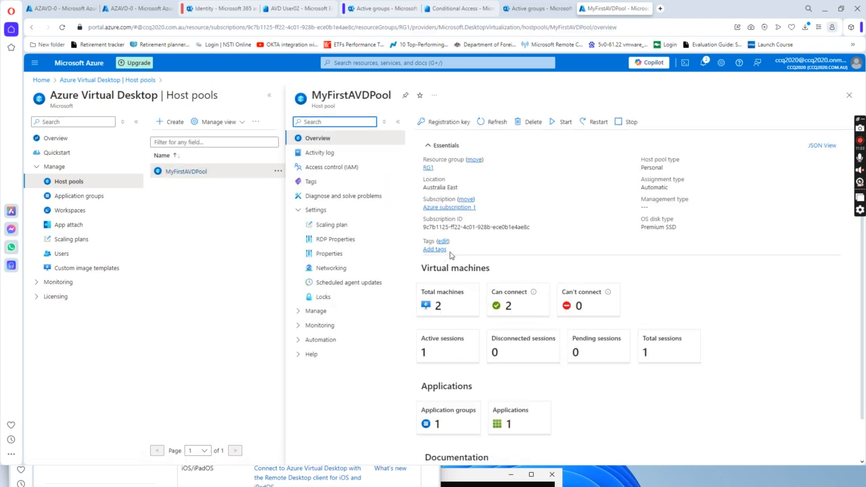
pyautogui.click(438, 309)
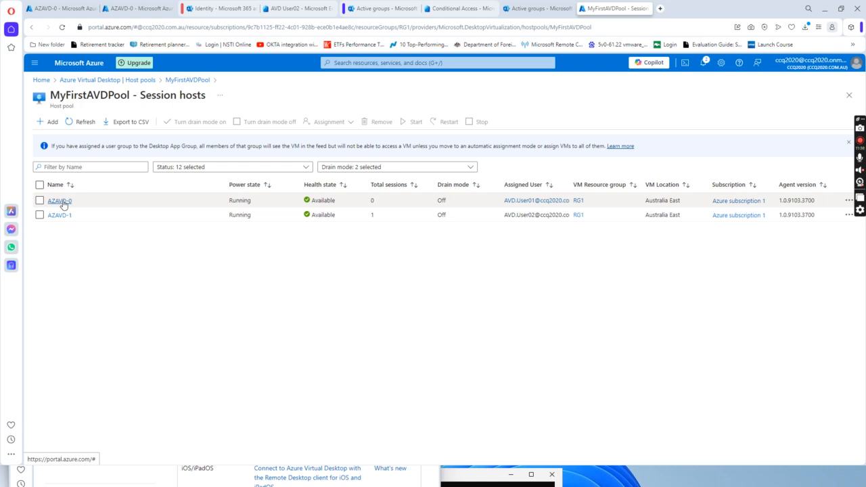
pyautogui.click(61, 201)
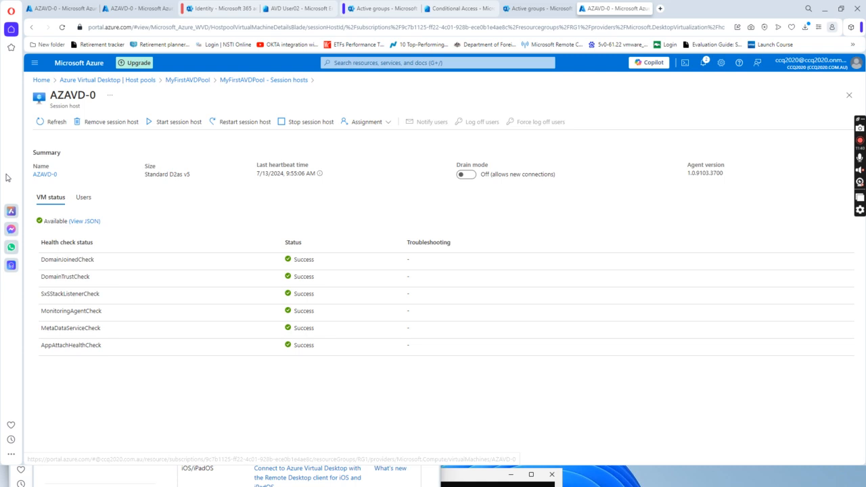
pyautogui.click(46, 175)
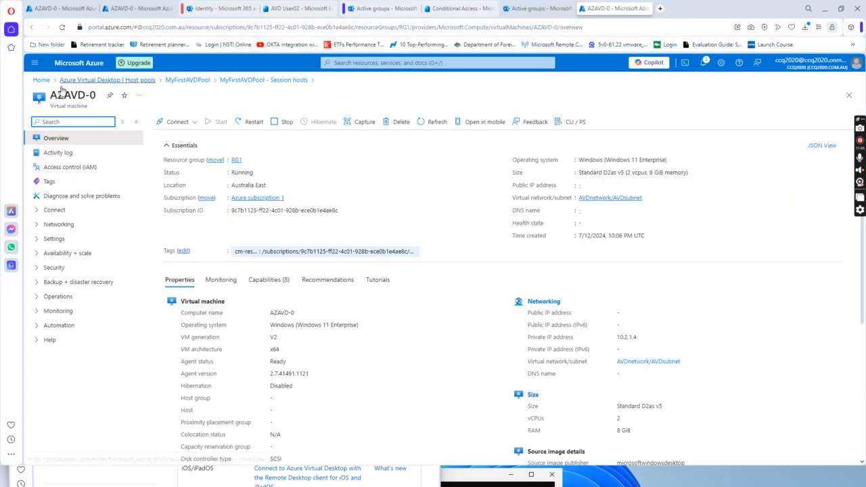
# List AZAVD-0's role assignments in Access control (IAM) and open the Add menu.
pyautogui.click(74, 170)
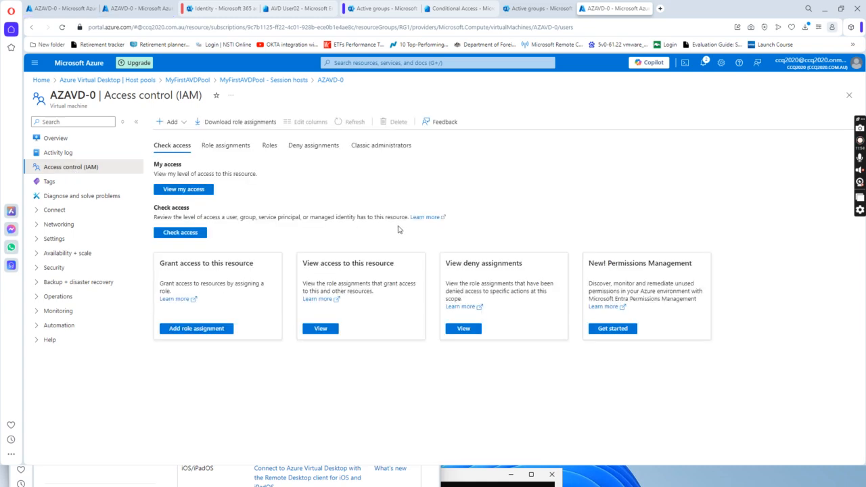
pyautogui.click(242, 147)
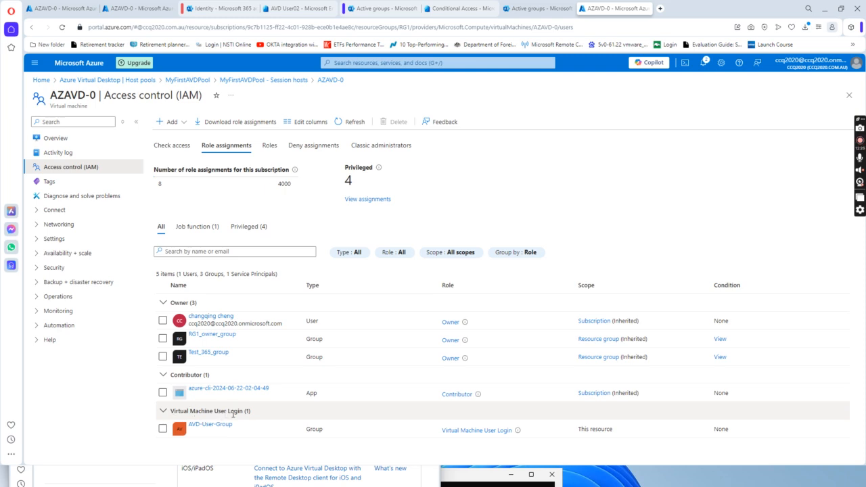
pyautogui.click(173, 124)
# Begin a Virtual Machine User Login role assignment on AZAVD-0, found by searching 'log', then switch to Microsoft Learn.
pyautogui.click(190, 140)
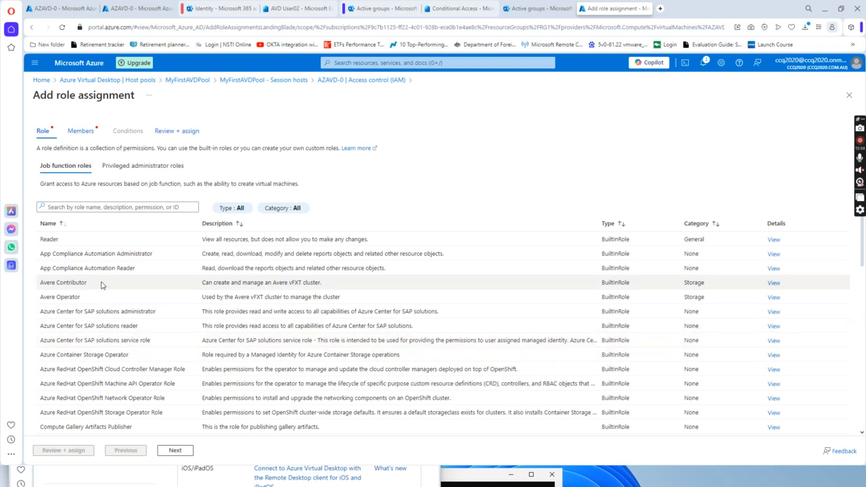
pyautogui.scroll(-2, 101, 285)
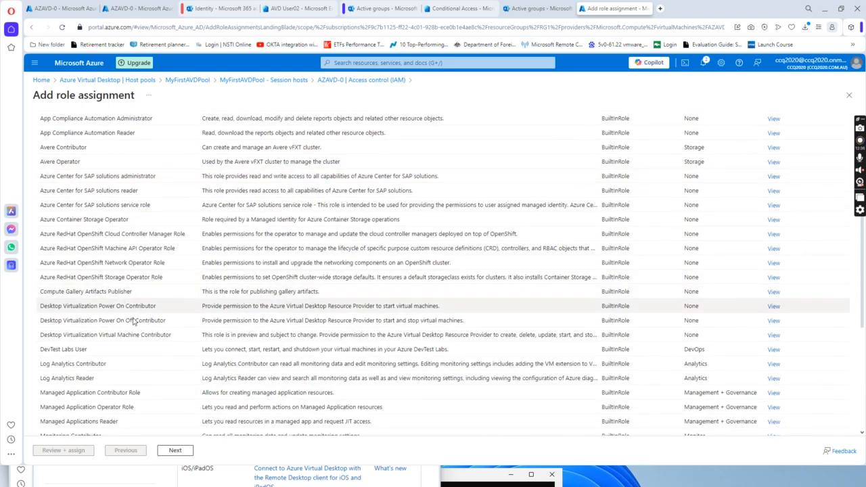
pyautogui.scroll(-2, 139, 330)
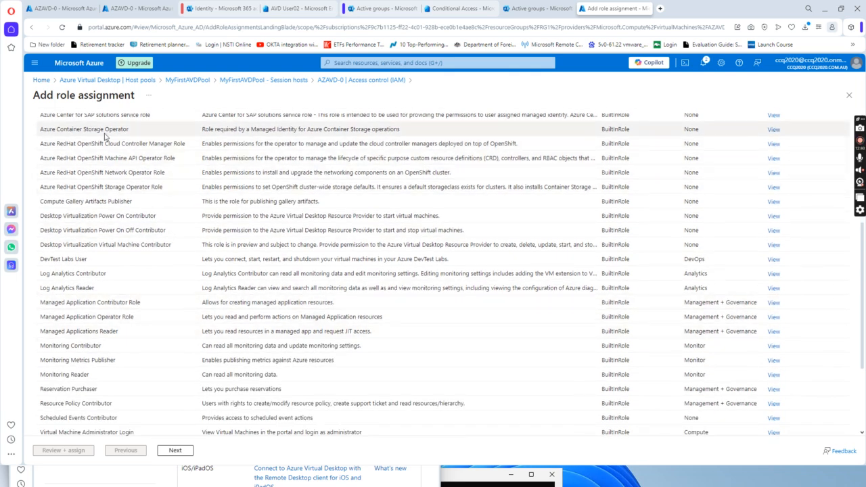
pyautogui.scroll(5, 101, 136)
pyautogui.click(89, 206)
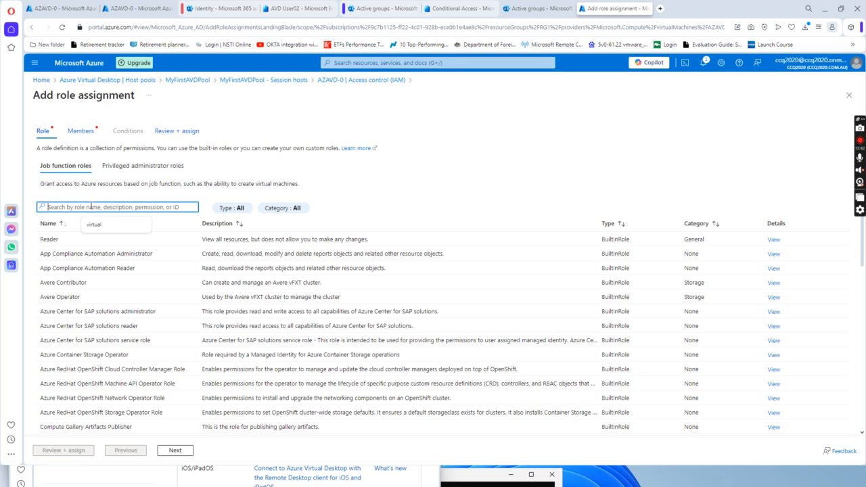
pyautogui.write('login')
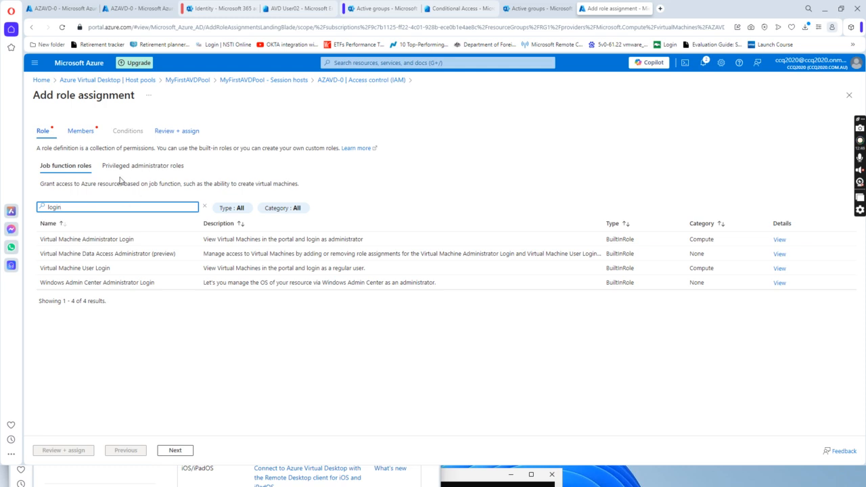
pyautogui.click(85, 270)
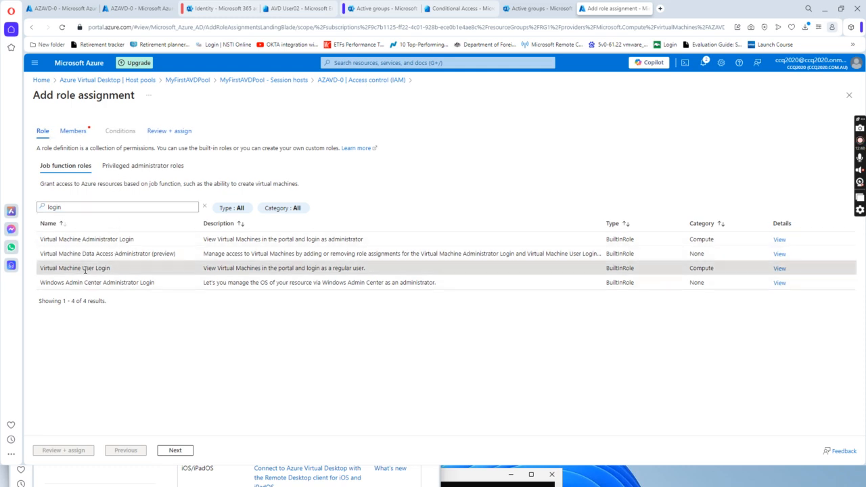
pyautogui.click(175, 451)
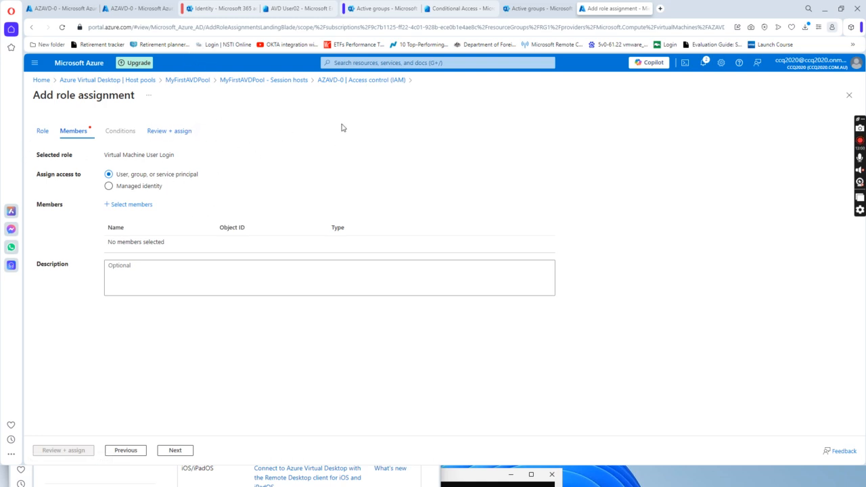
pyautogui.click(379, 483)
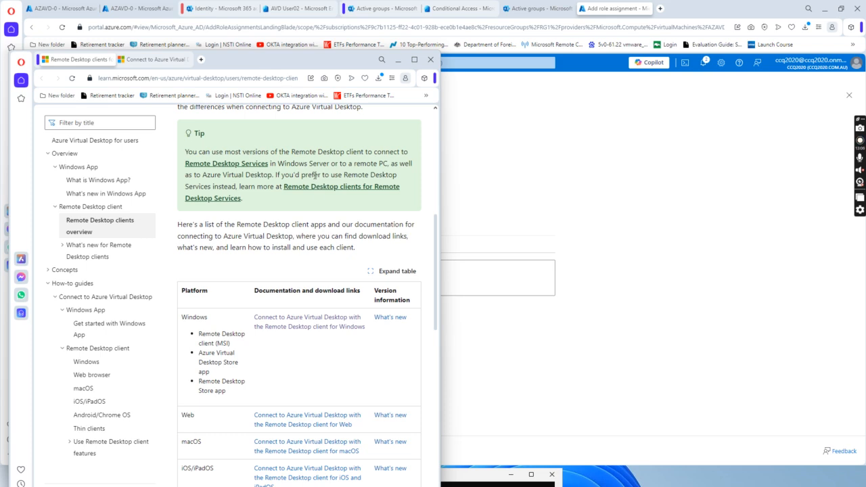
# Scroll the Remote Desktop clients article and follow the Windows client connection guide link.
pyautogui.scroll(4, 320, 197)
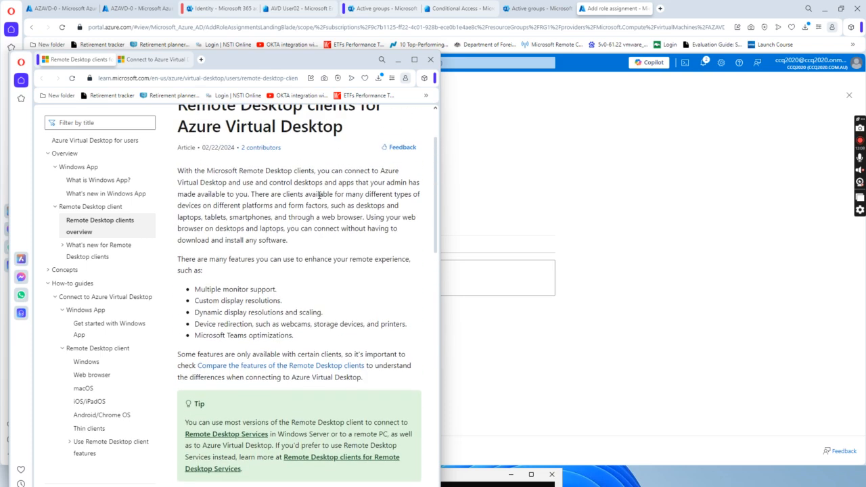
pyautogui.scroll(1, 319, 195)
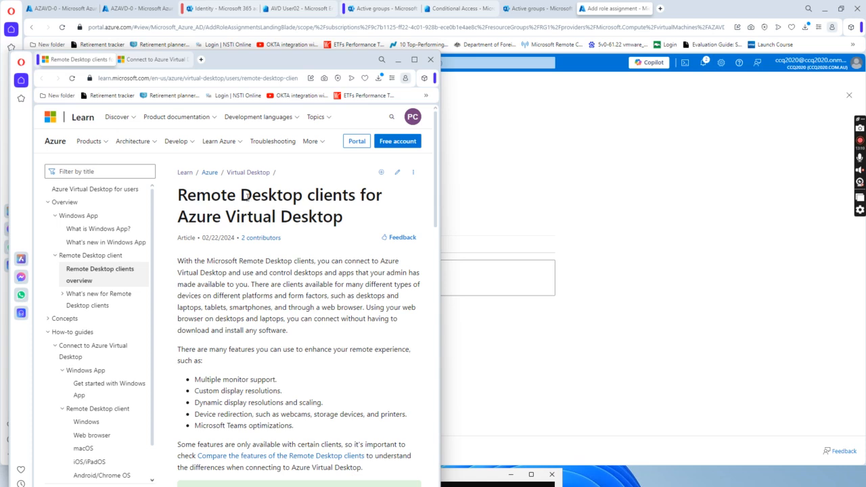
pyautogui.moveTo(177, 196); pyautogui.dragTo(346, 220)
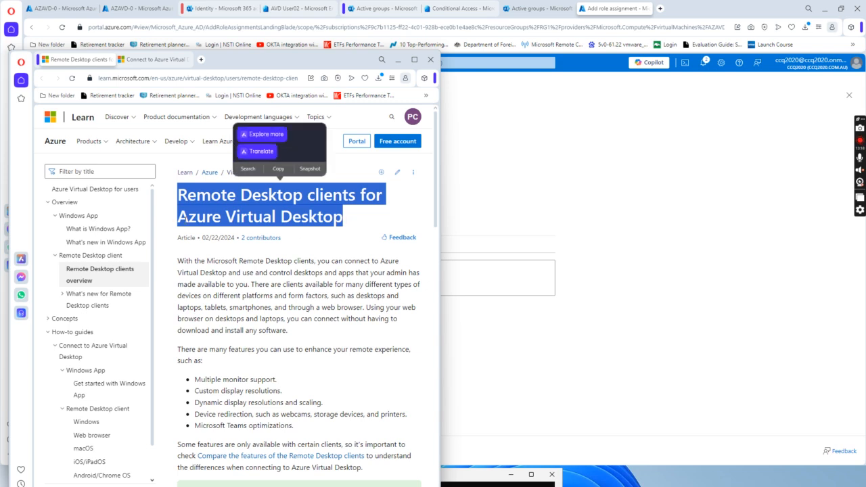
pyautogui.scroll(-3, 300, 296)
pyautogui.scroll(1, 294, 295)
pyautogui.scroll(3, 281, 264)
pyautogui.scroll(-1, 266, 231)
pyautogui.scroll(-2, 266, 231)
pyautogui.scroll(4, 229, 193)
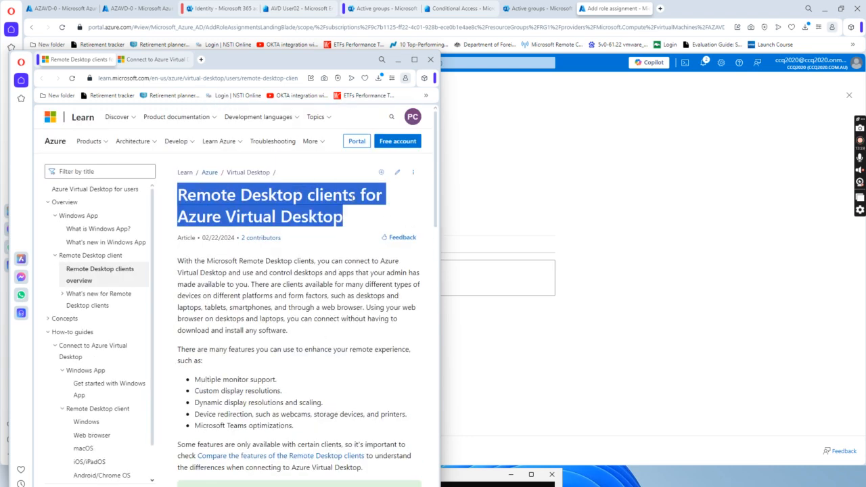
pyautogui.scroll(-5, 284, 234)
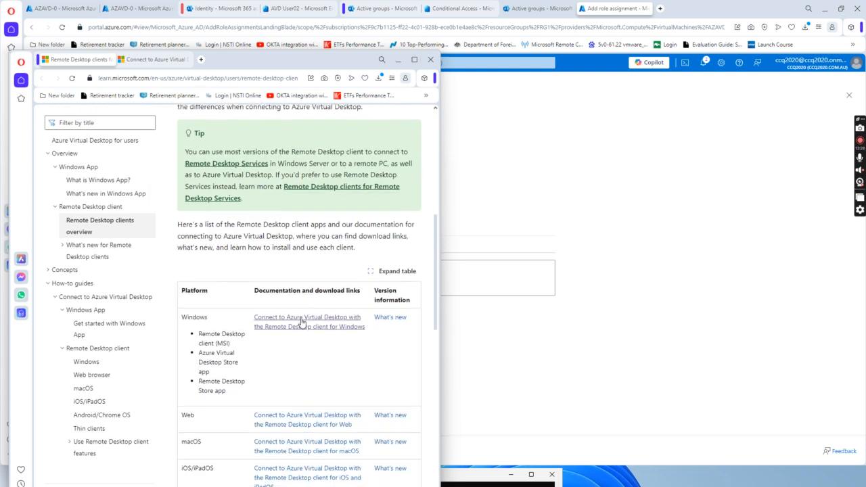
pyautogui.scroll(-1, 303, 323)
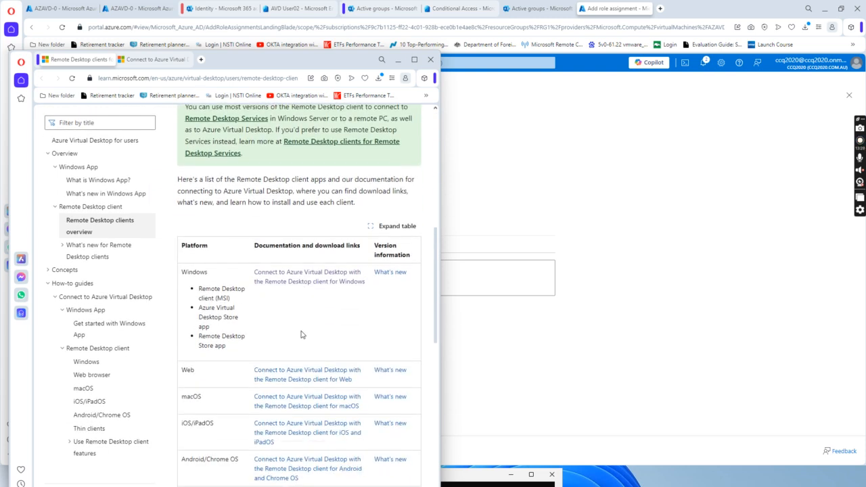
pyautogui.click(304, 276)
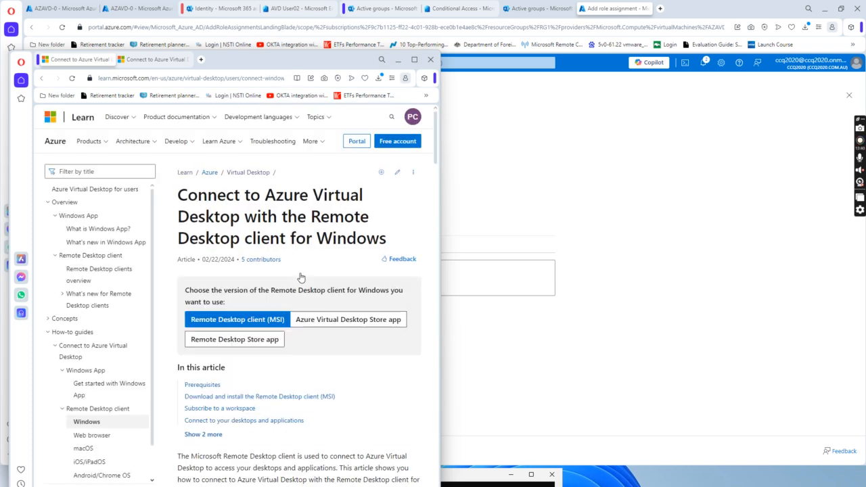
pyautogui.scroll(-1, 243, 284)
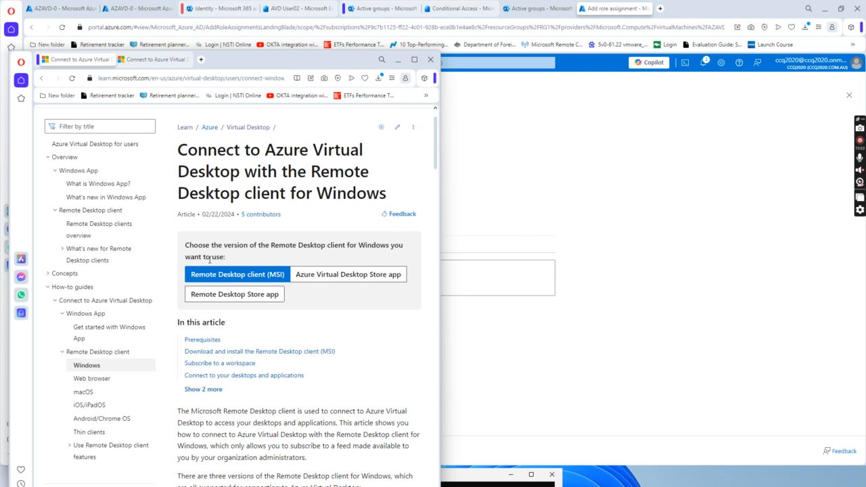
# Log off the SessionDesktop session with the logoff command and return to the Remote Desktop client.
pyautogui.click(628, 484)
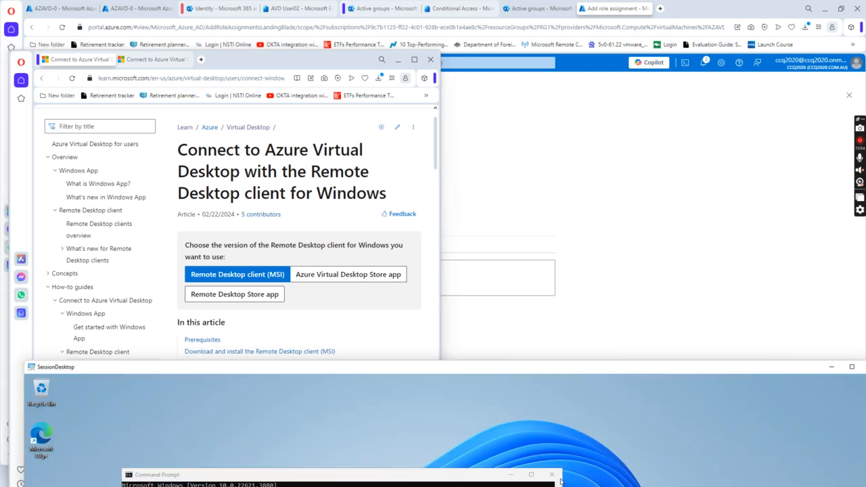
pyautogui.moveTo(413, 372); pyautogui.dragTo(333, 68)
pyautogui.click(125, 245)
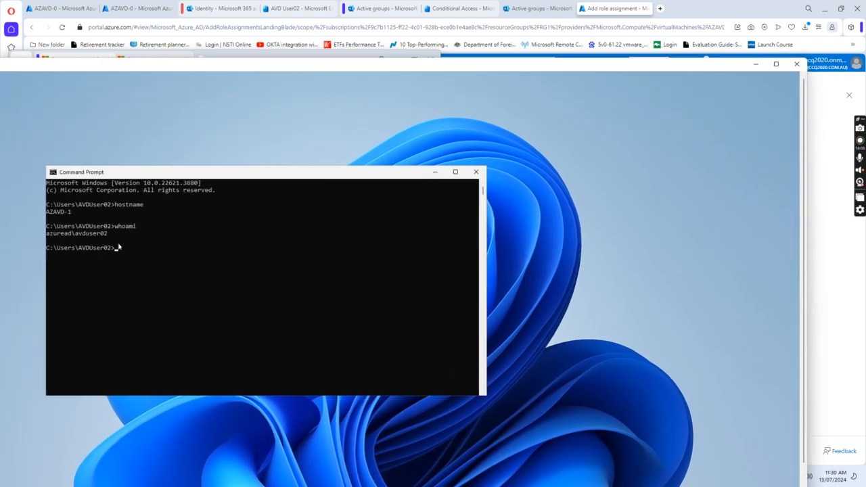
pyautogui.write('logoff')
pyautogui.press('Return')
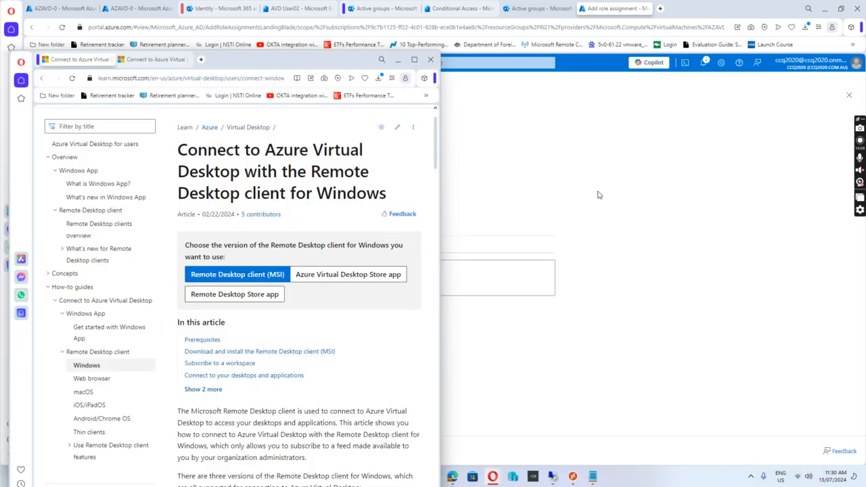
pyautogui.click(574, 476)
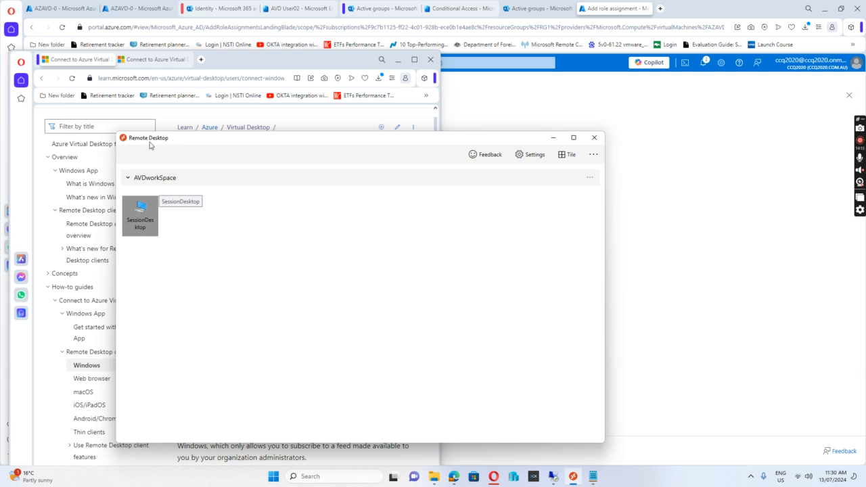
# Unsubscribe from the AVDworkSpace workspace and confirm.
pyautogui.click(590, 177)
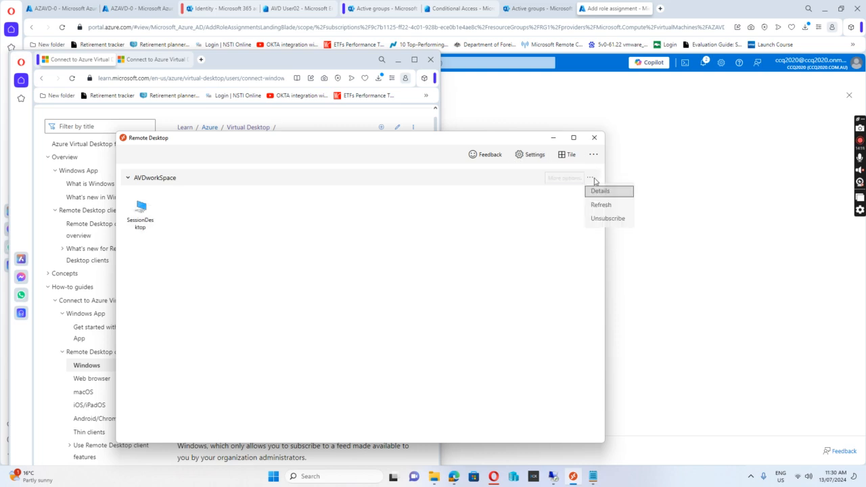
pyautogui.click(607, 220)
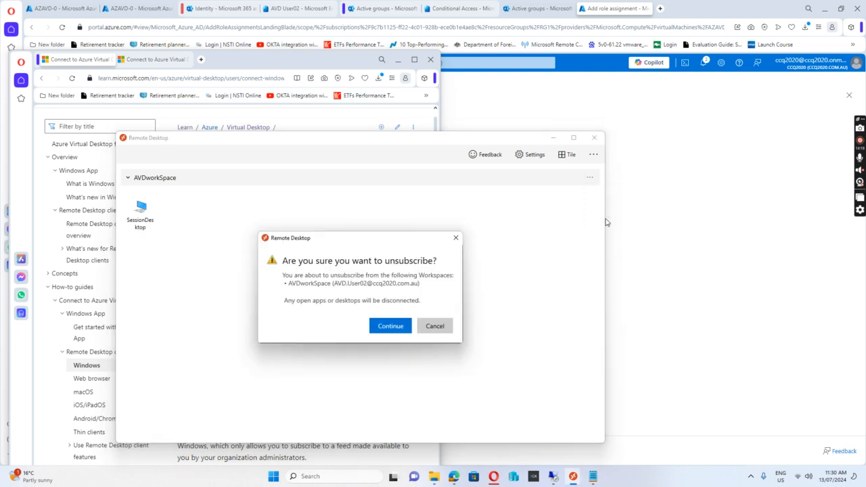
pyautogui.click(395, 328)
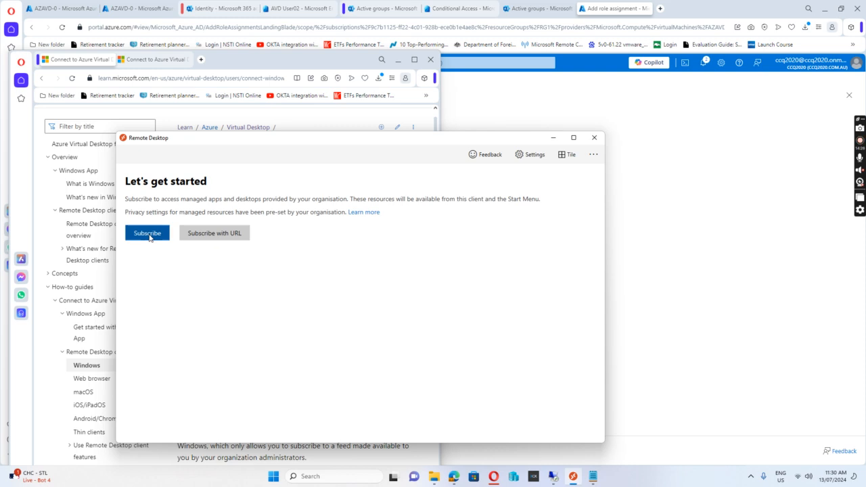
# Subscribe again with another account, entering the test user's name, password and texted verification code.
pyautogui.click(149, 234)
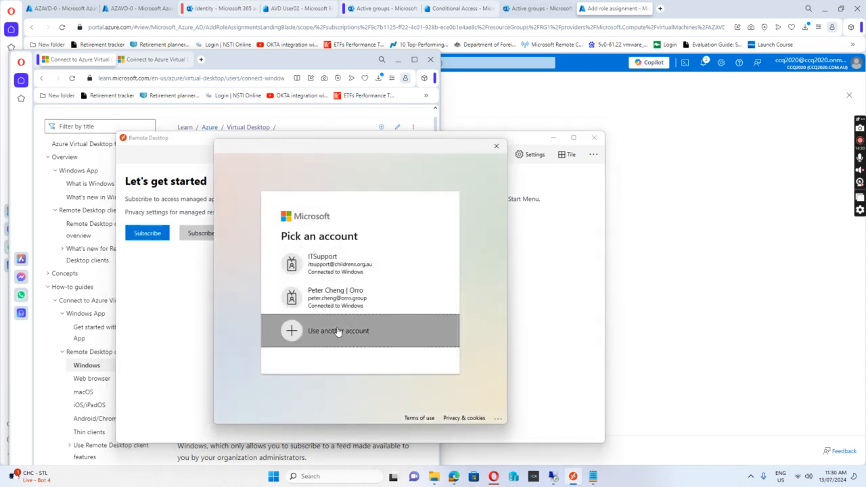
pyautogui.click(339, 332)
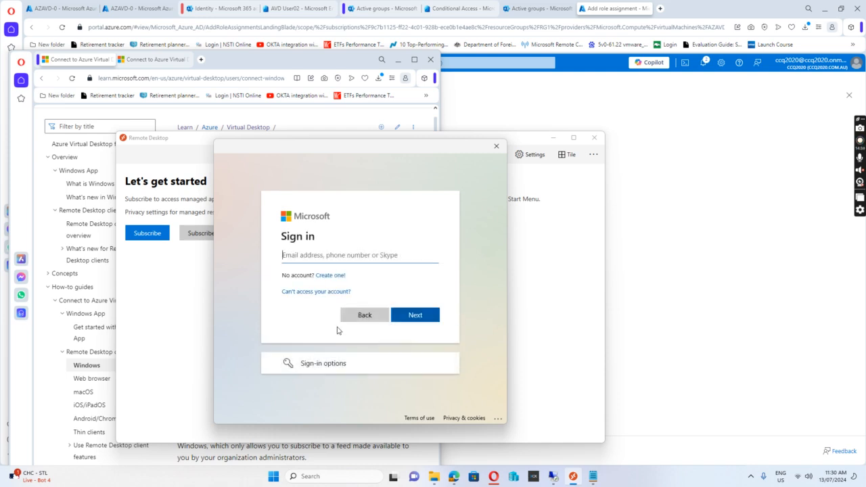
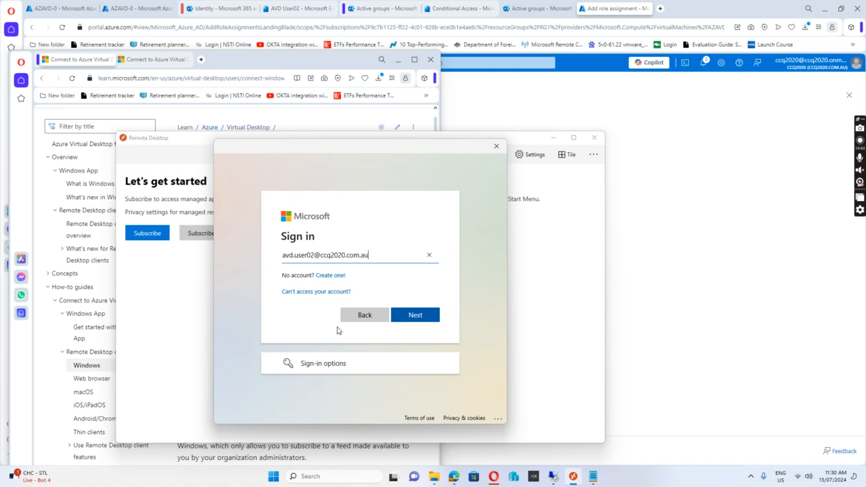
pyautogui.click(415, 315)
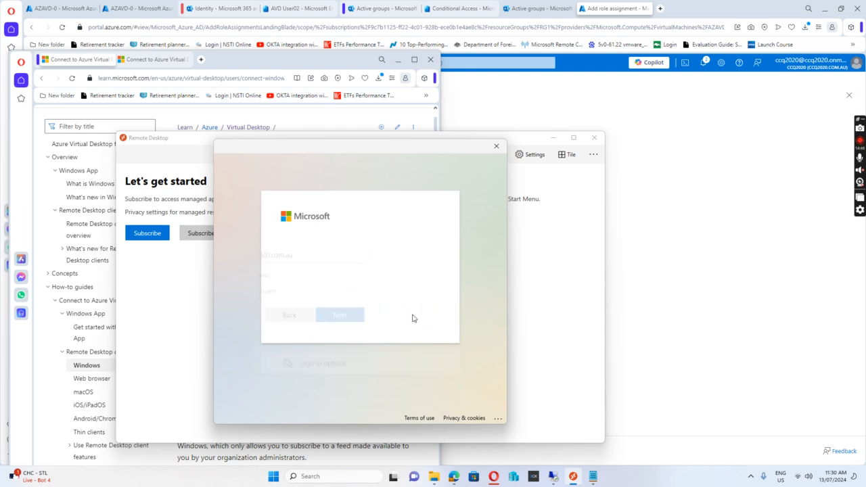
pyautogui.write('•')
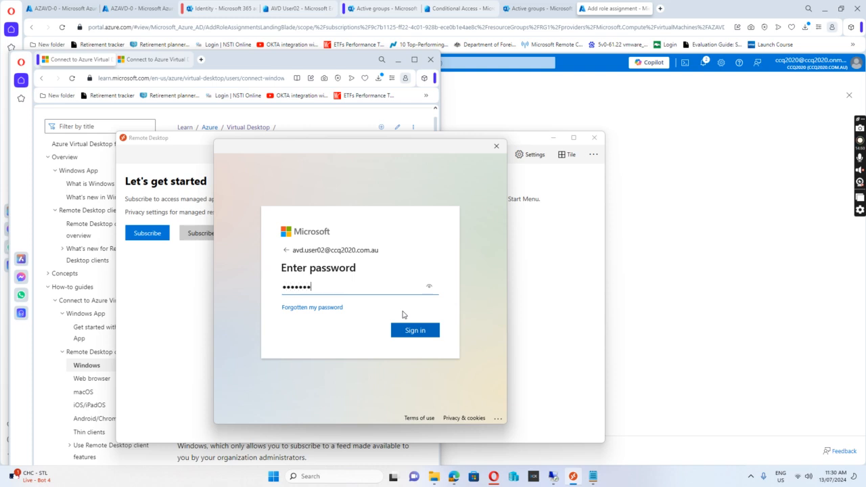
pyautogui.write('•')
pyautogui.click(425, 331)
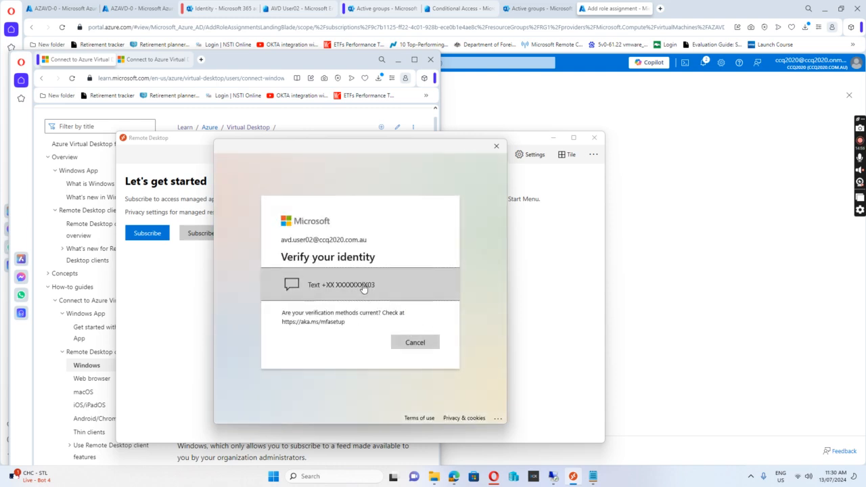
pyautogui.click(364, 287)
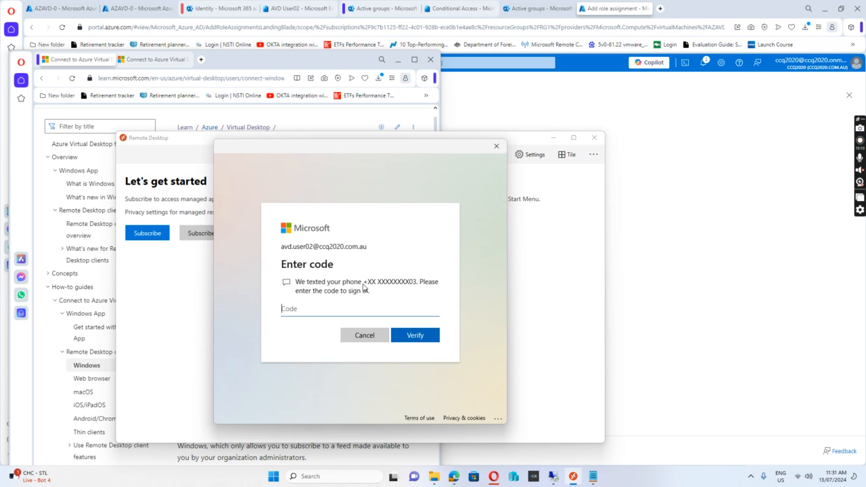
pyautogui.click(418, 338)
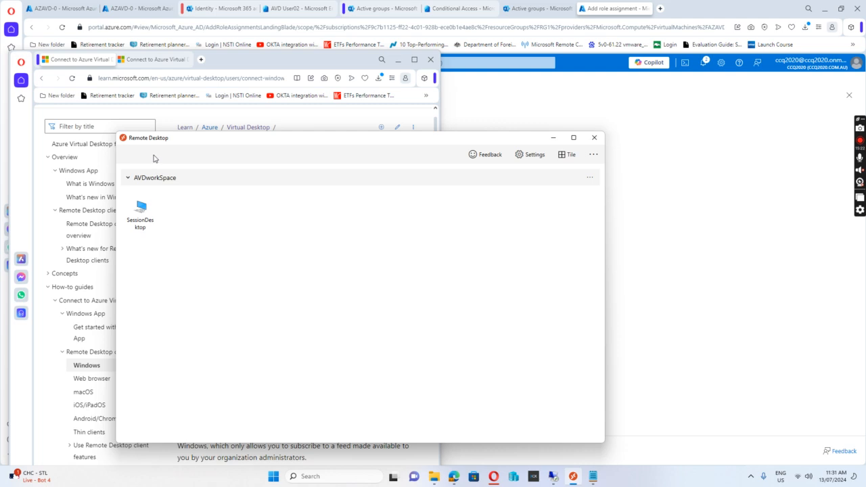
# Connect to SessionDesktop and begin entering the user's password in the Windows Security prompt.
pyautogui.doubleClick(142, 213)
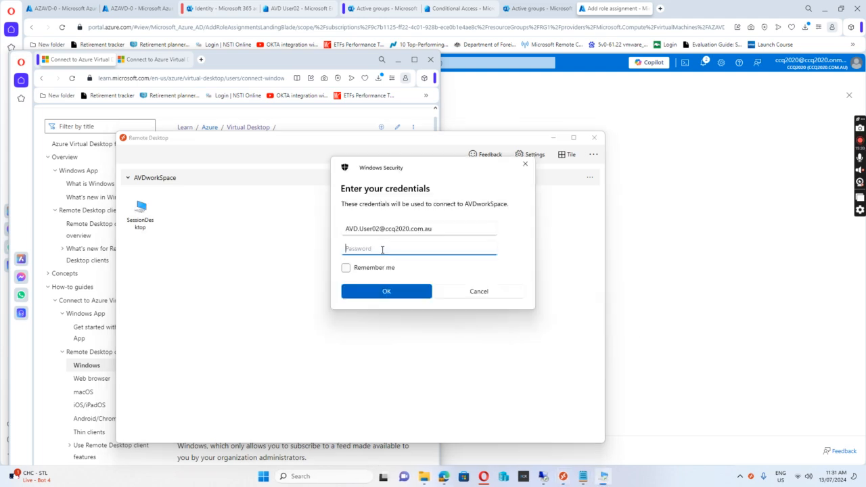
pyautogui.write('P')
# From the Microsoft 365 admin center tab, open Identity to reach the Entra tenant overview.
pyautogui.click(660, 8)
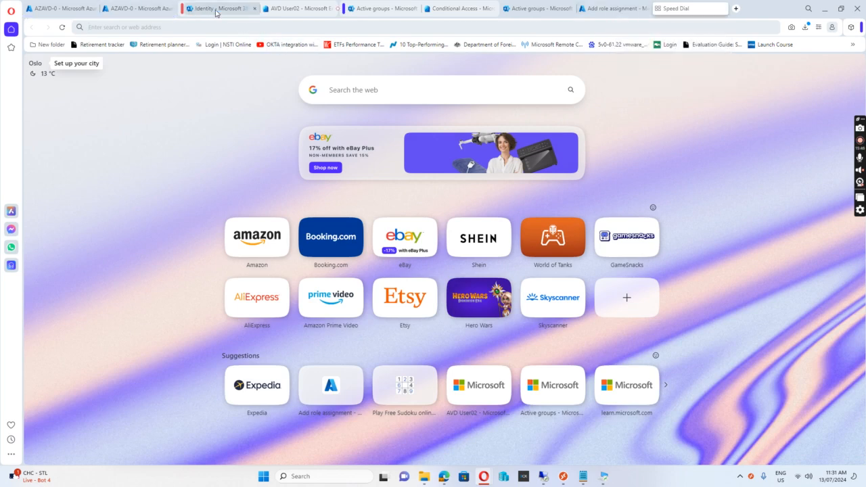
pyautogui.click(217, 9)
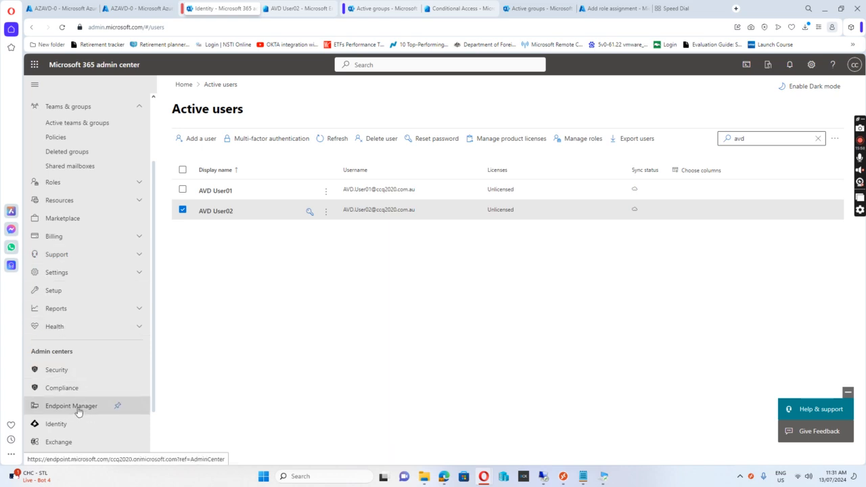
pyautogui.click(65, 429)
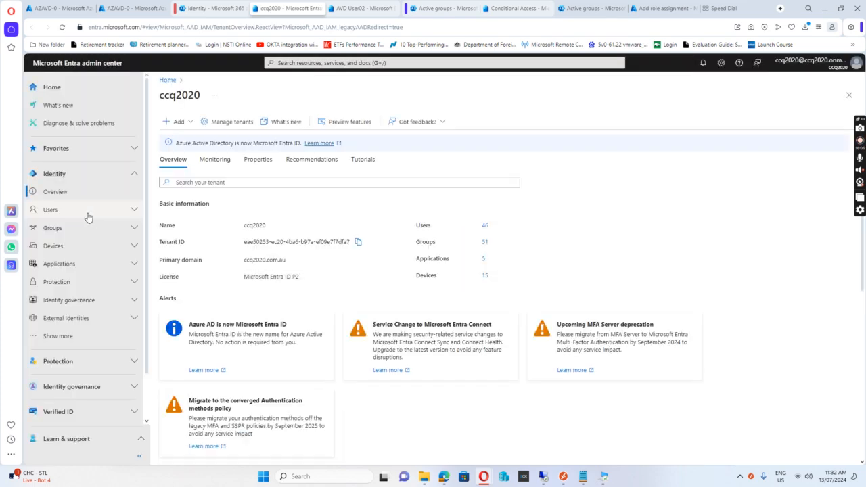
# Open the Require MFA for office 365 application access policy's excluded target resources, showing Azure Windows VM Sign-In.
pyautogui.click(84, 283)
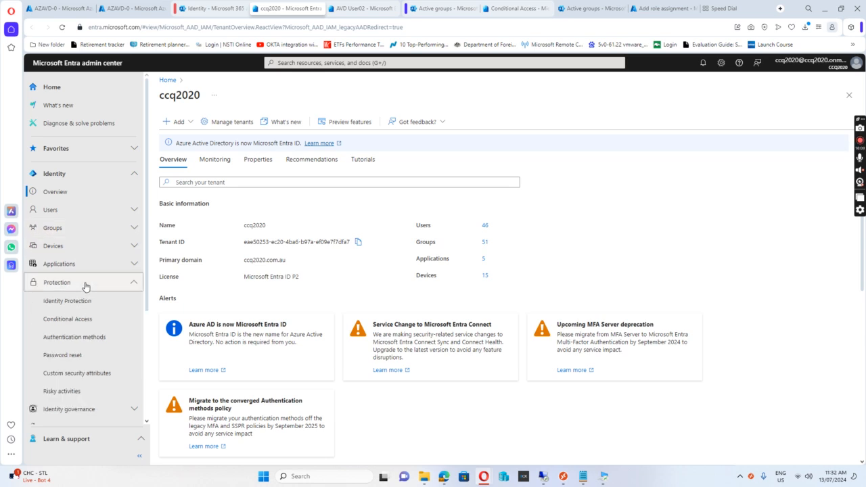
pyautogui.click(82, 319)
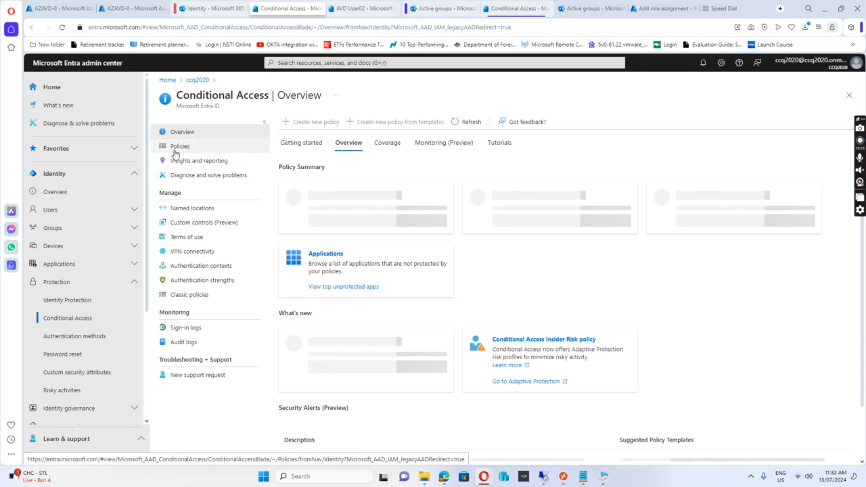
pyautogui.click(180, 147)
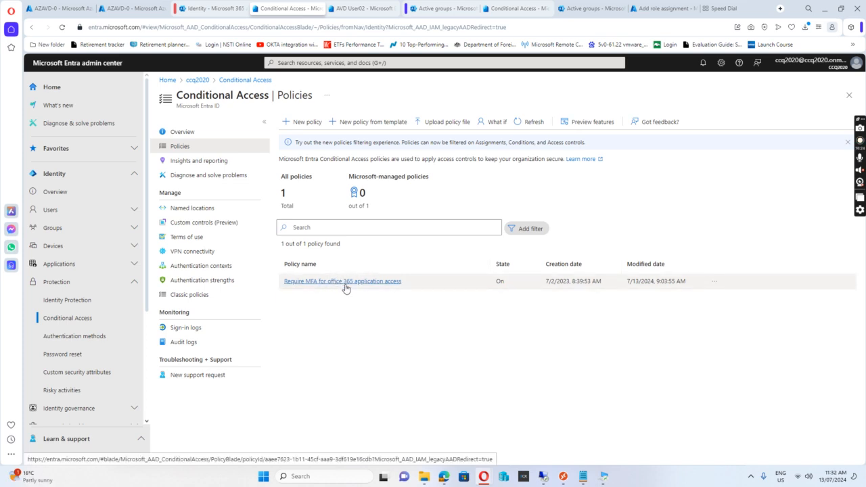
pyautogui.click(350, 281)
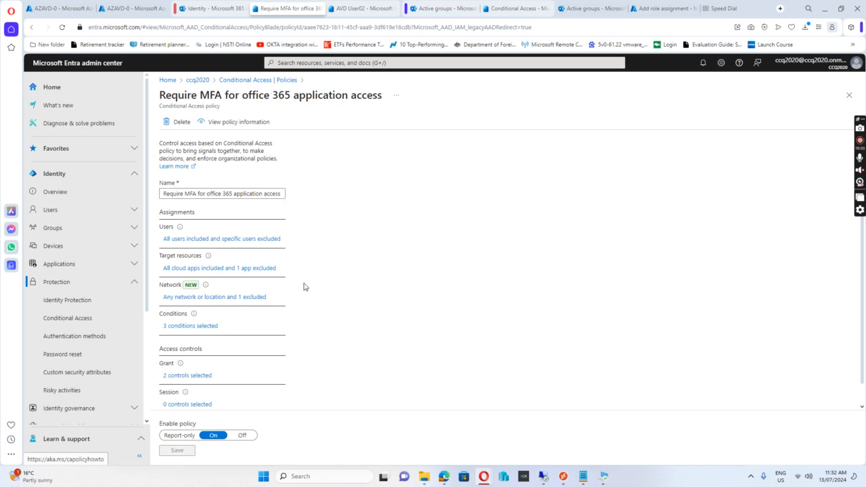
pyautogui.click(220, 270)
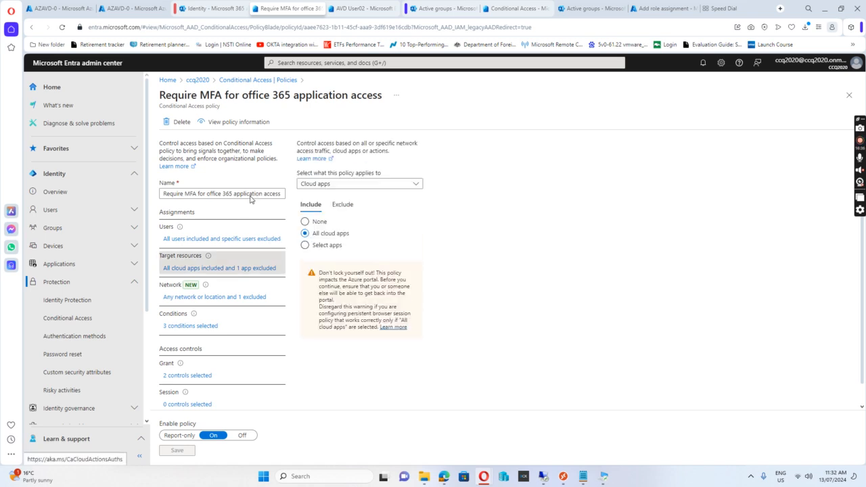
pyautogui.click(343, 205)
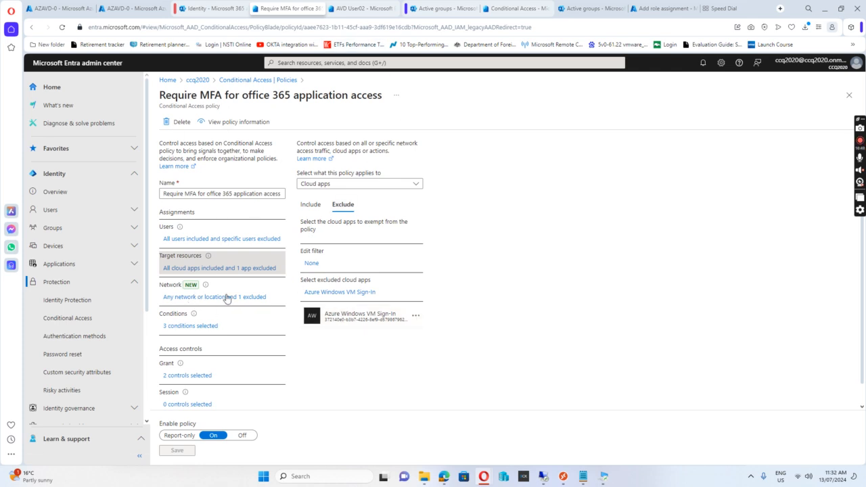
# Submit the entered credentials in Windows Security to connect to SessionDesktop.
pyautogui.click(606, 481)
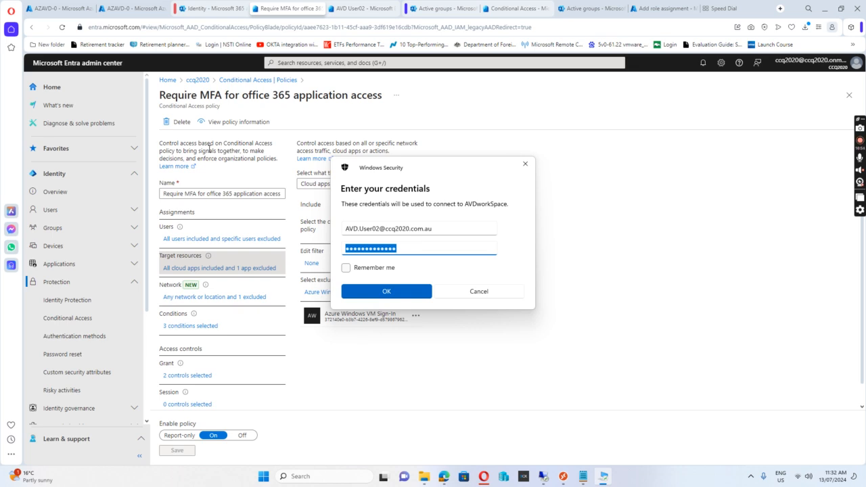
pyautogui.click(414, 247)
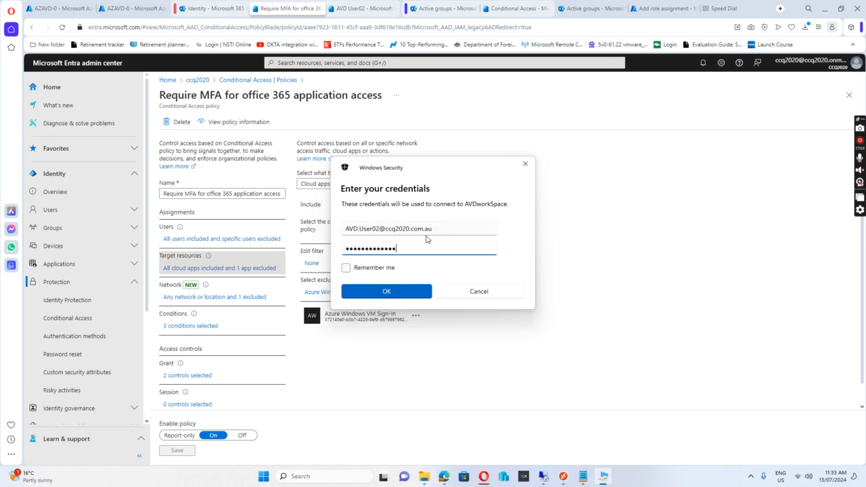
pyautogui.click(389, 294)
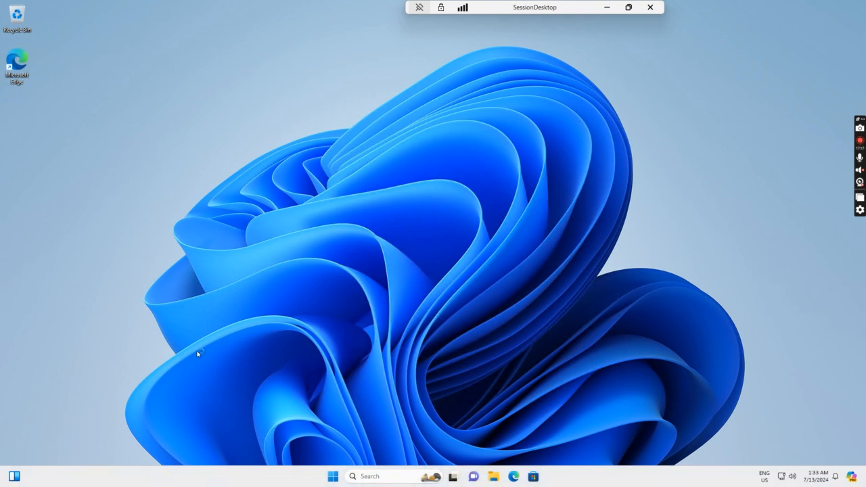
# Open Command Prompt in the session and run hostname and whoami, confirming AZAVD-1 and the Azure AD test user.
pyautogui.click(381, 477)
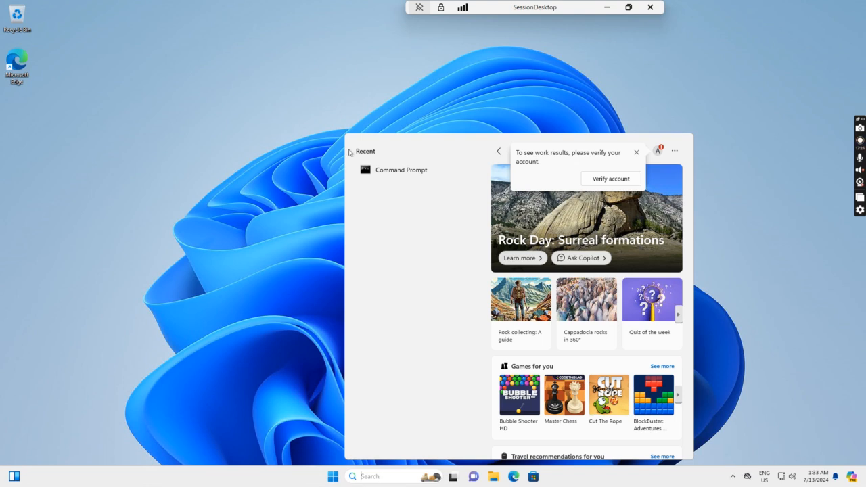
pyautogui.click(401, 170)
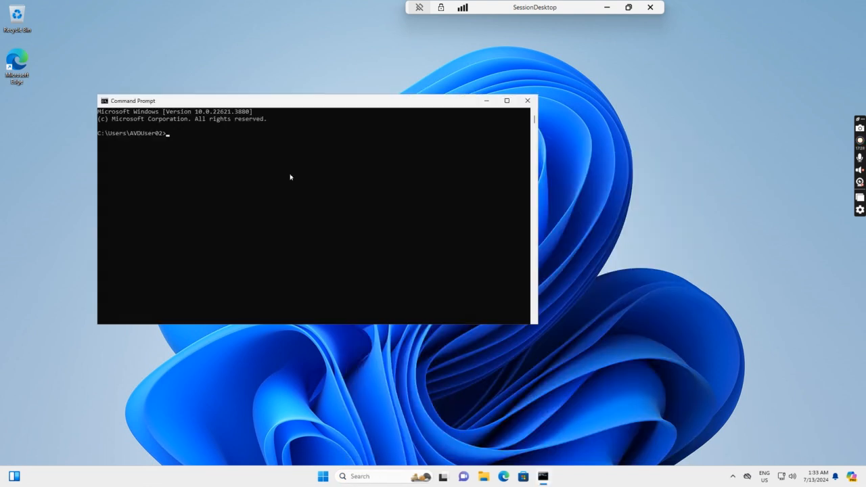
pyautogui.write('ho')
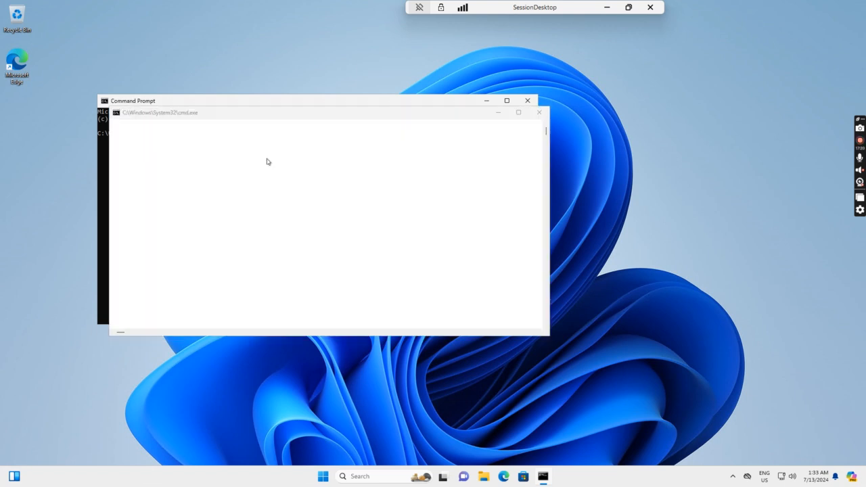
pyautogui.write('stname')
pyautogui.press('Return')
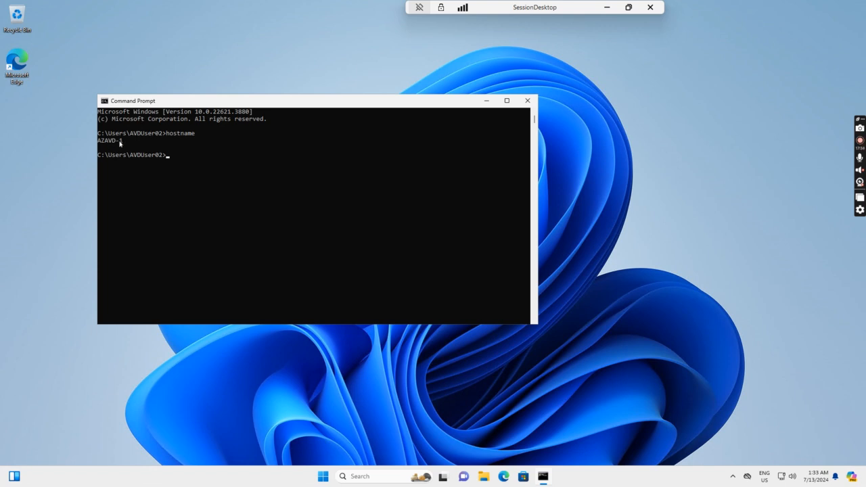
pyautogui.click(185, 161)
pyautogui.write('whoami')
pyautogui.press('Return')
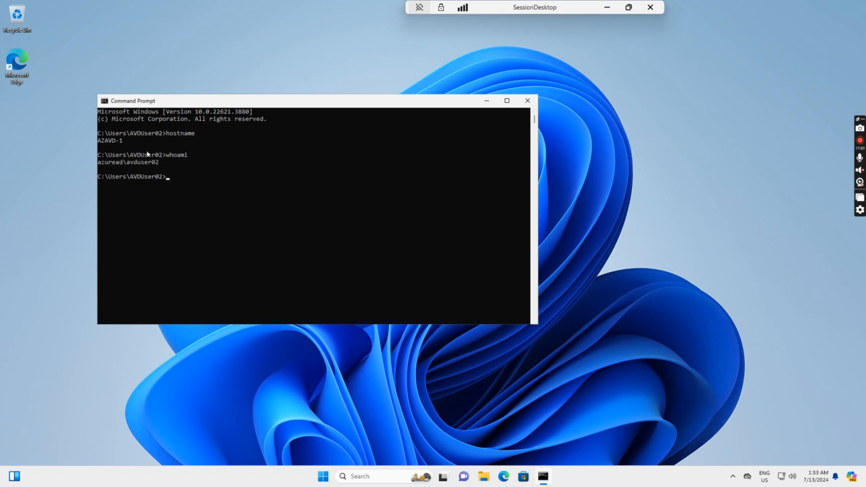